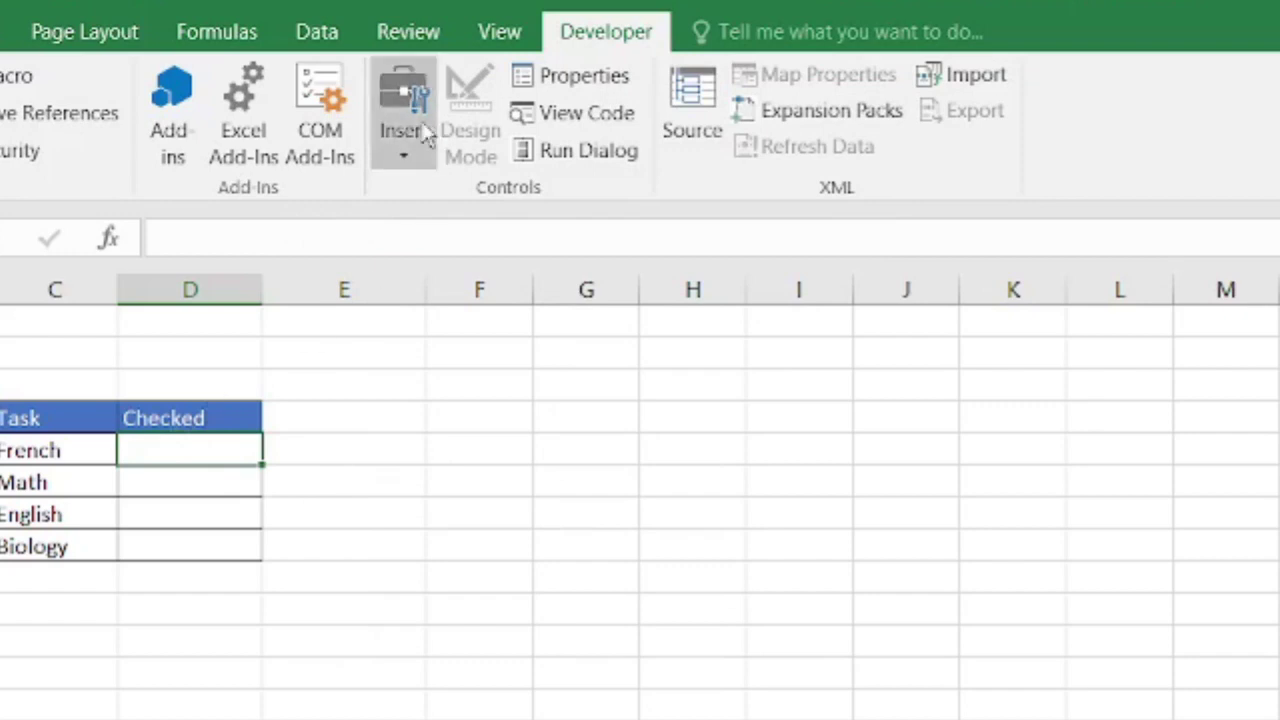
# Insert a form-control check box in cell D5, in the Checked column of the French row.
pyautogui.click(404, 160)
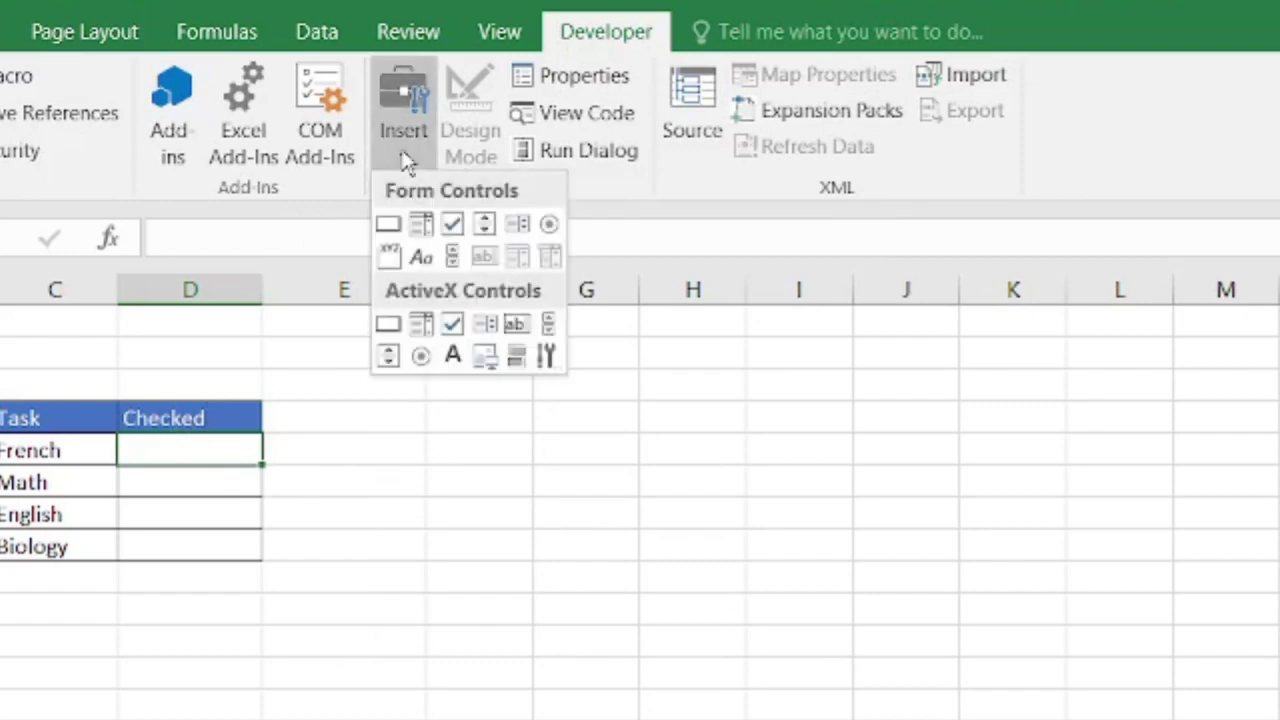
pyautogui.click(452, 224)
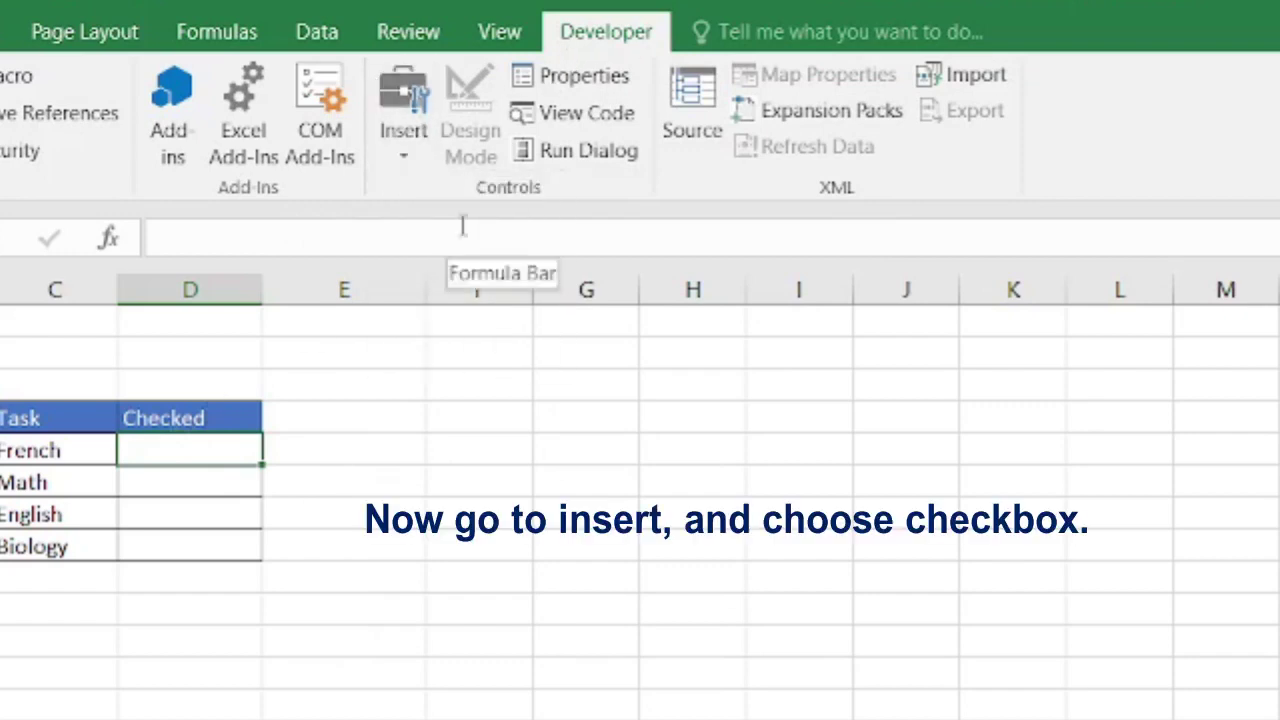
pyautogui.moveTo(140, 443)
pyautogui.mouseDown()
pyautogui.moveTo(178, 470)
pyautogui.moveTo(238, 476)
pyautogui.moveTo(244, 462)
pyautogui.moveTo(196, 477)
pyautogui.mouseUp()
pyautogui.press('Escape')
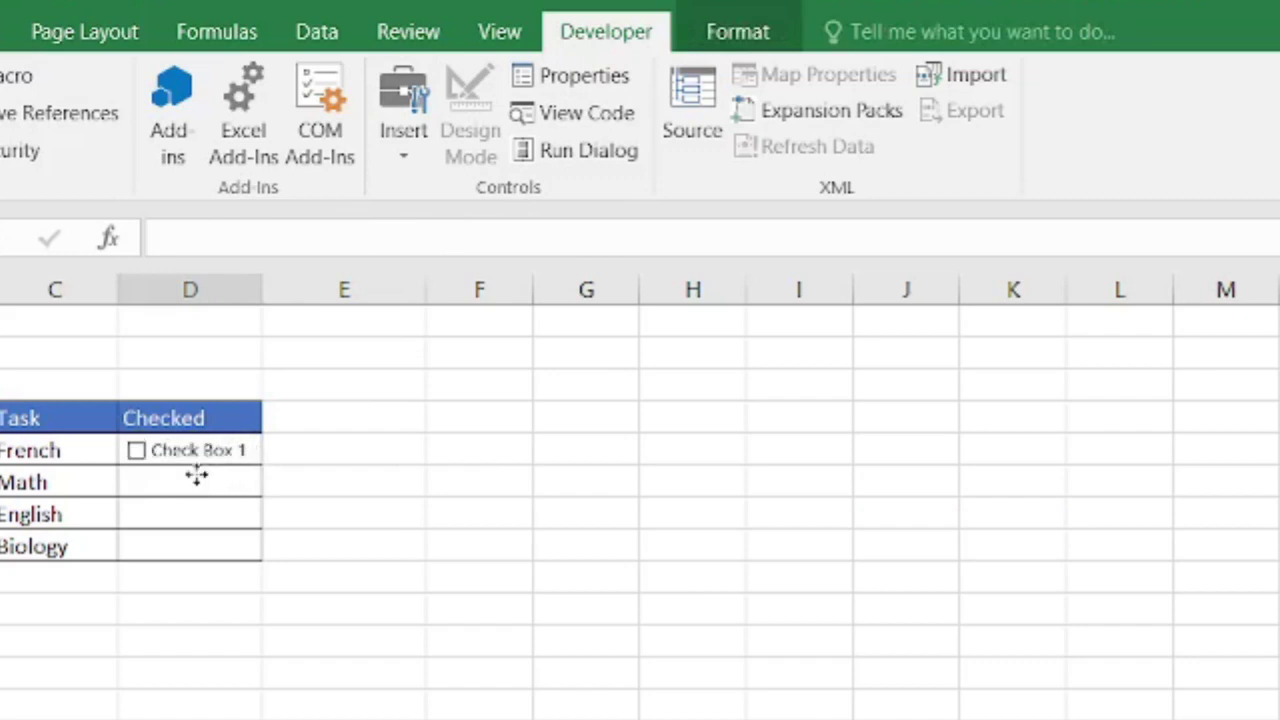
pyautogui.click(196, 477)
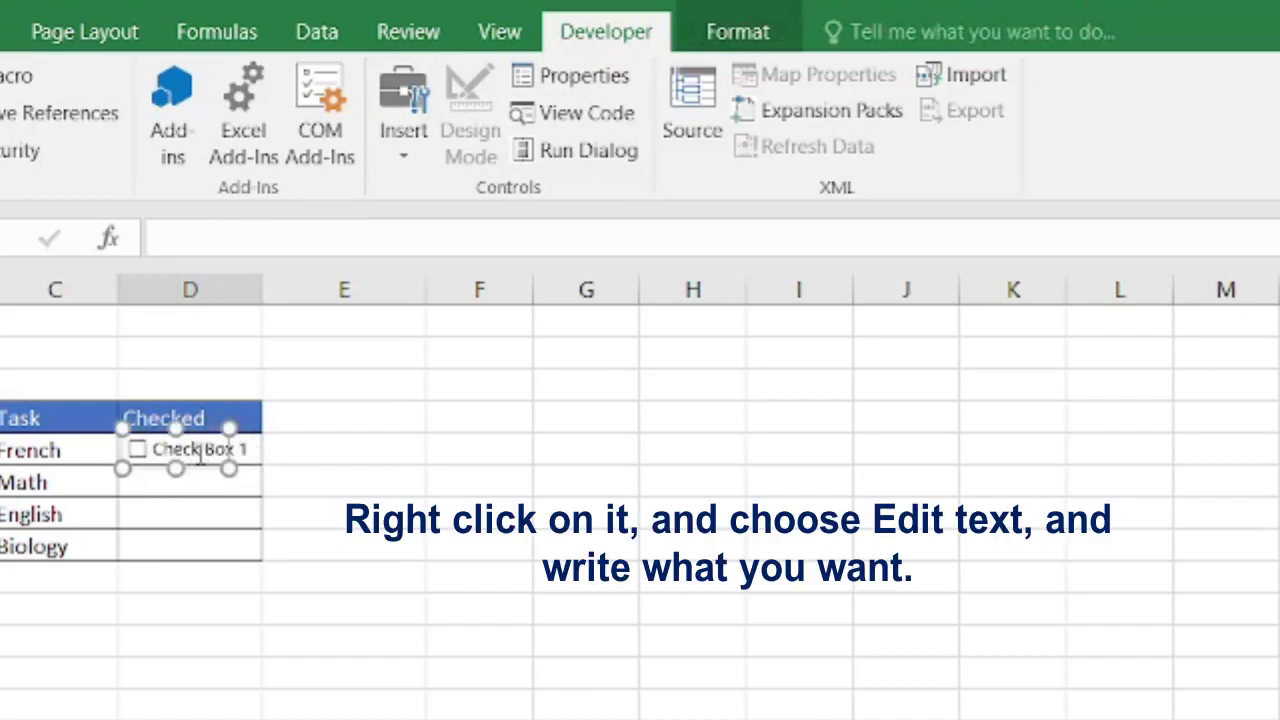
# Change the check box's label text to "Done".
pyautogui.rightClick(197, 452)
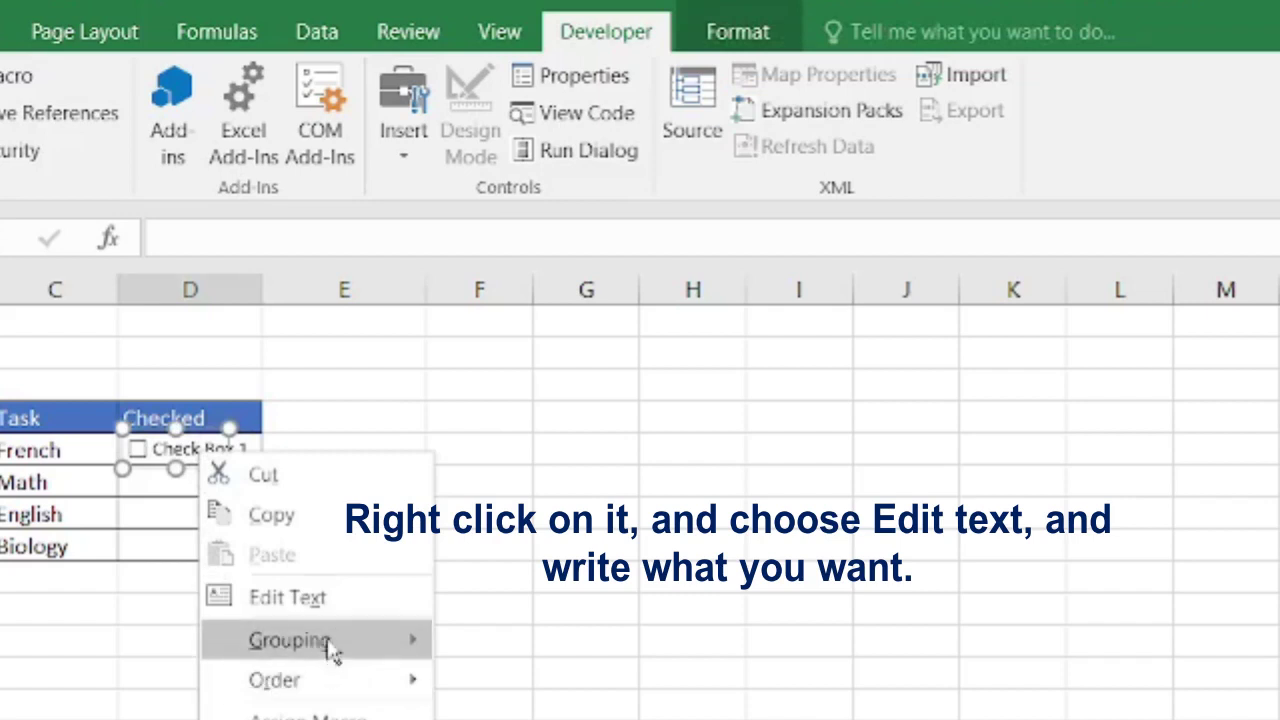
pyautogui.click(337, 600)
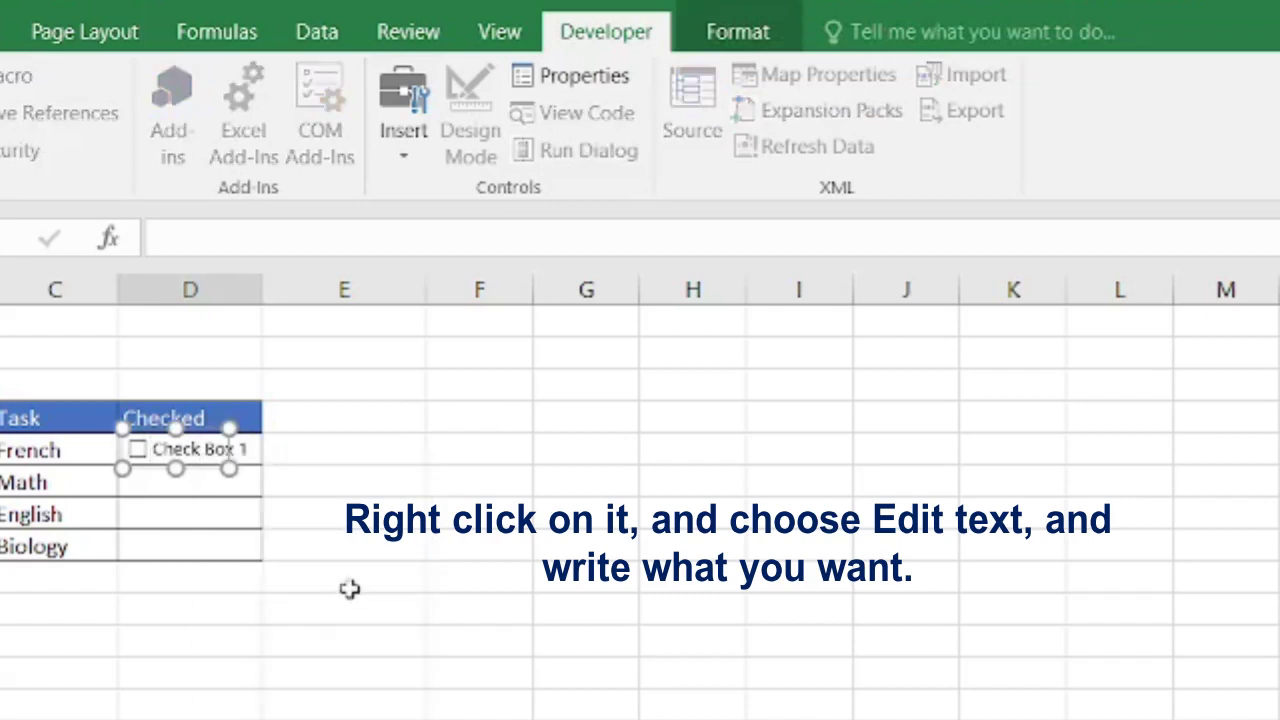
pyautogui.hotkey('shift', 'Right')
pyautogui.hotkey('shift', 'Right')
pyautogui.hotkey('shift', 'Right')
pyautogui.hotkey('shift', 'Right')
pyautogui.hotkey('shift', 'Right')
pyautogui.hotkey('shift', 'Right')
pyautogui.hotkey('shift', 'Right')
pyautogui.hotkey('shift', 'Right')
pyautogui.hotkey('shift', 'Right')
pyautogui.hotkey('shift', 'Right')
pyautogui.hotkey('shift', 'Right')
pyautogui.write('Do')
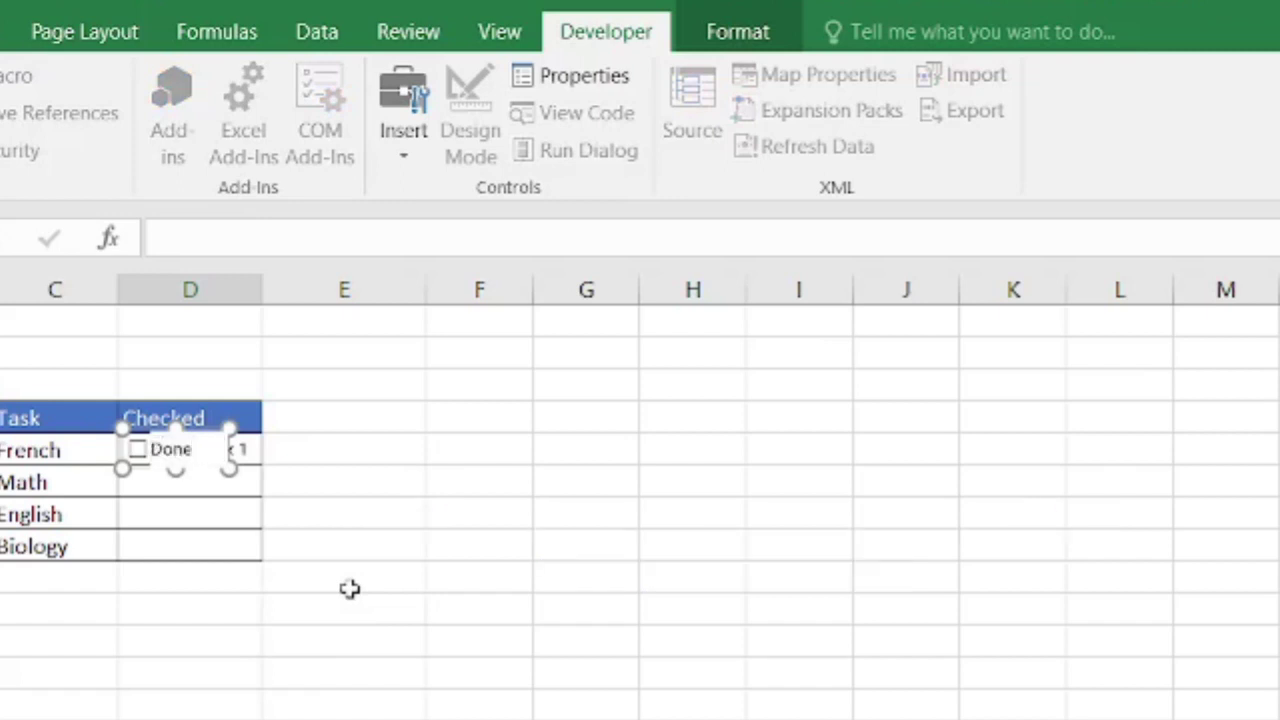
pyautogui.click(335, 552)
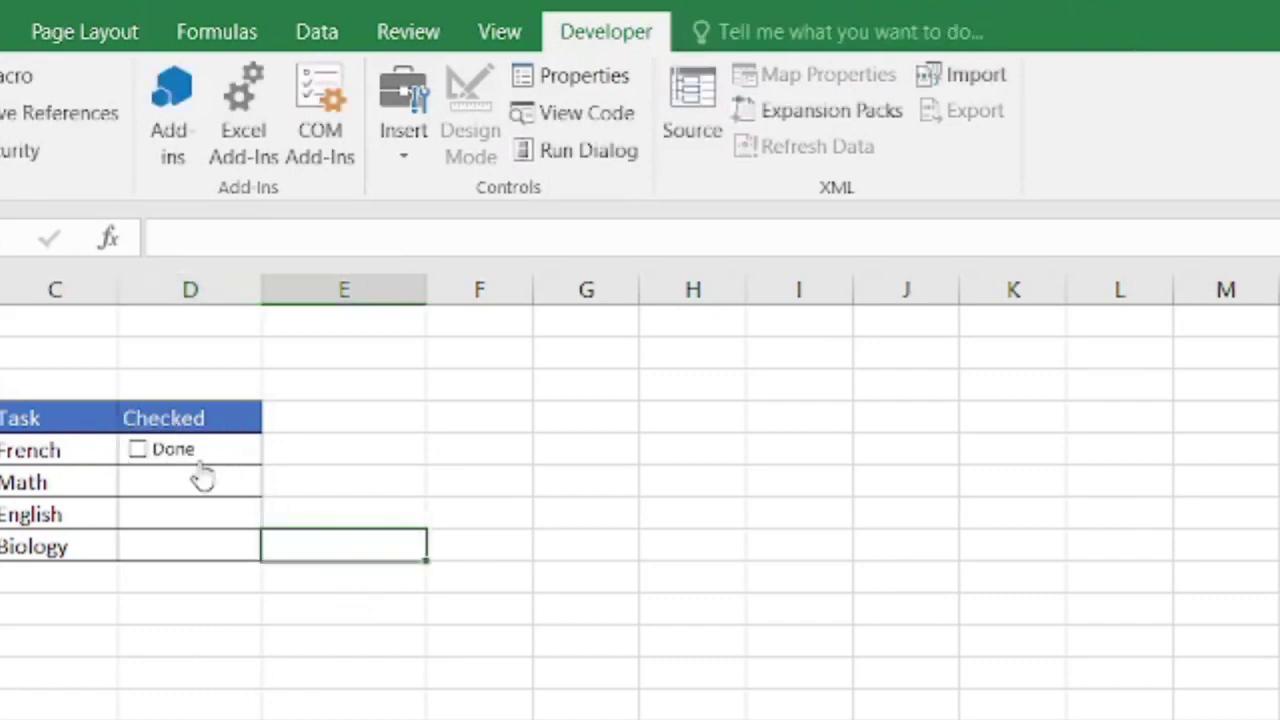
# Fill cell D5 with its check box down through the Math, English and Biology rows.
pyautogui.click(250, 458)
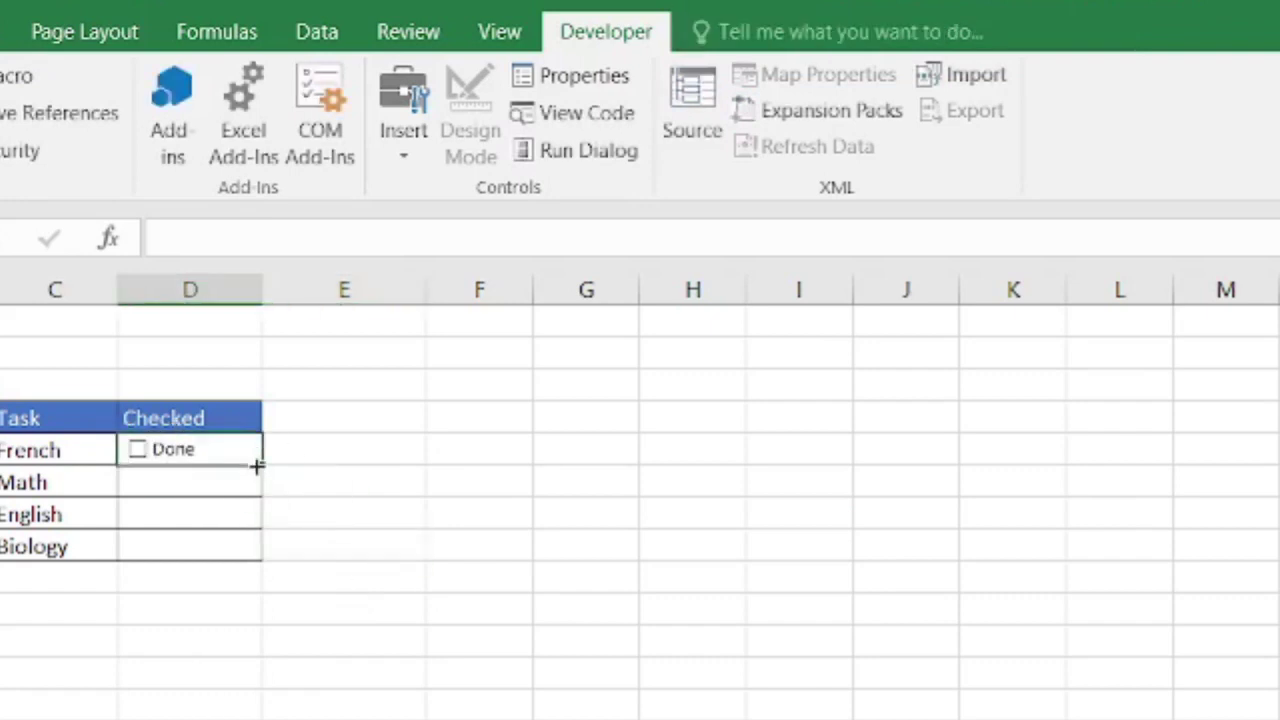
pyautogui.moveTo(264, 464); pyautogui.dragTo(263, 565)
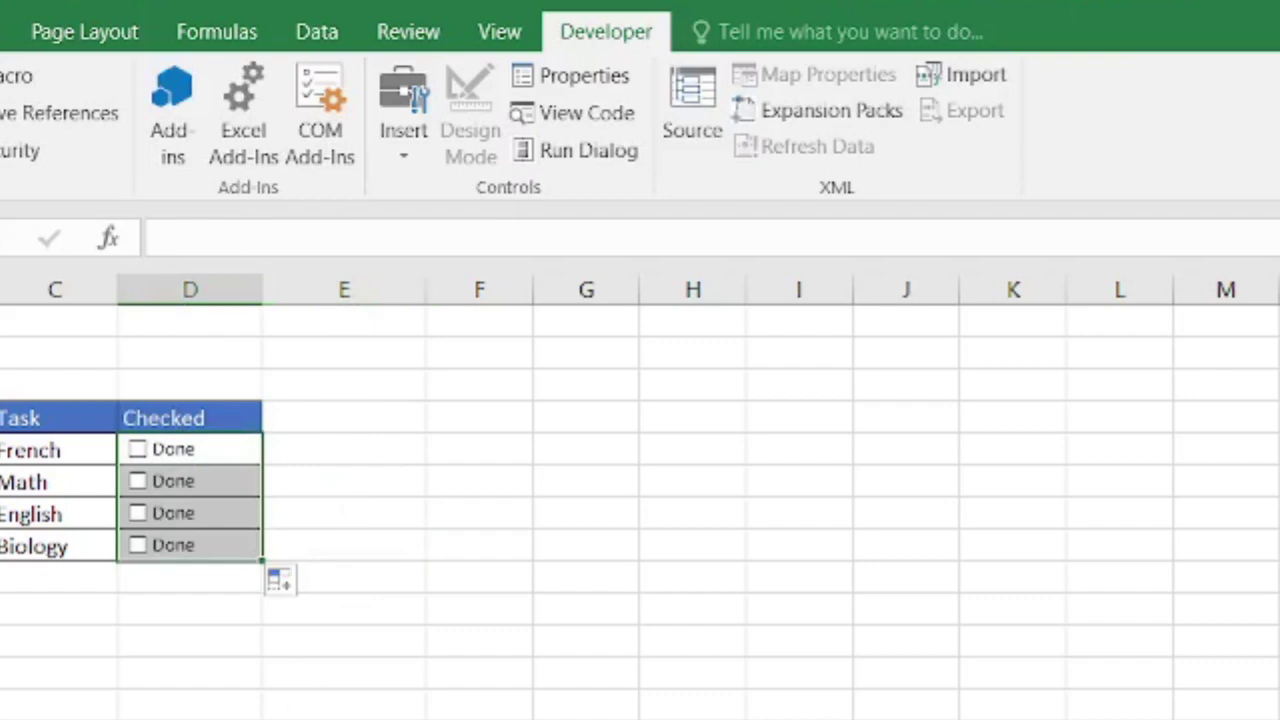
# Test the four Done check boxes by ticking each one and clearing them all again.
pyautogui.click(137, 449)
pyautogui.click(137, 481)
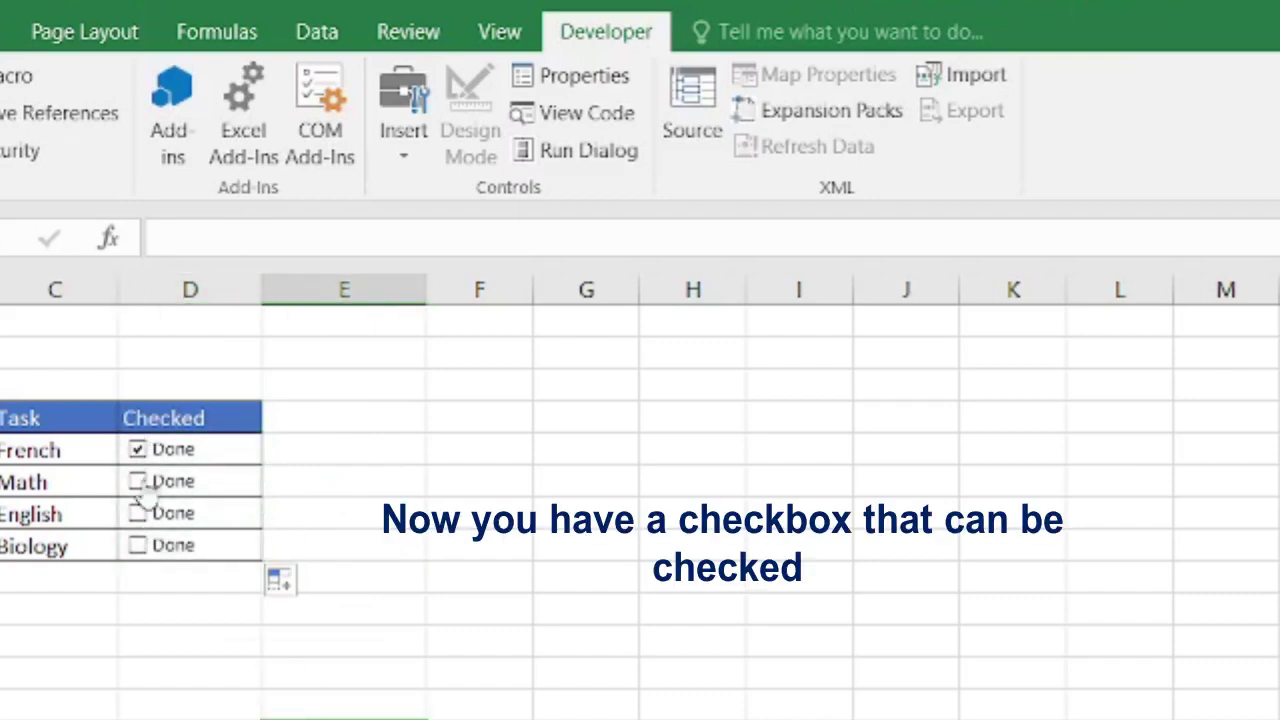
pyautogui.click(138, 514)
pyautogui.click(137, 546)
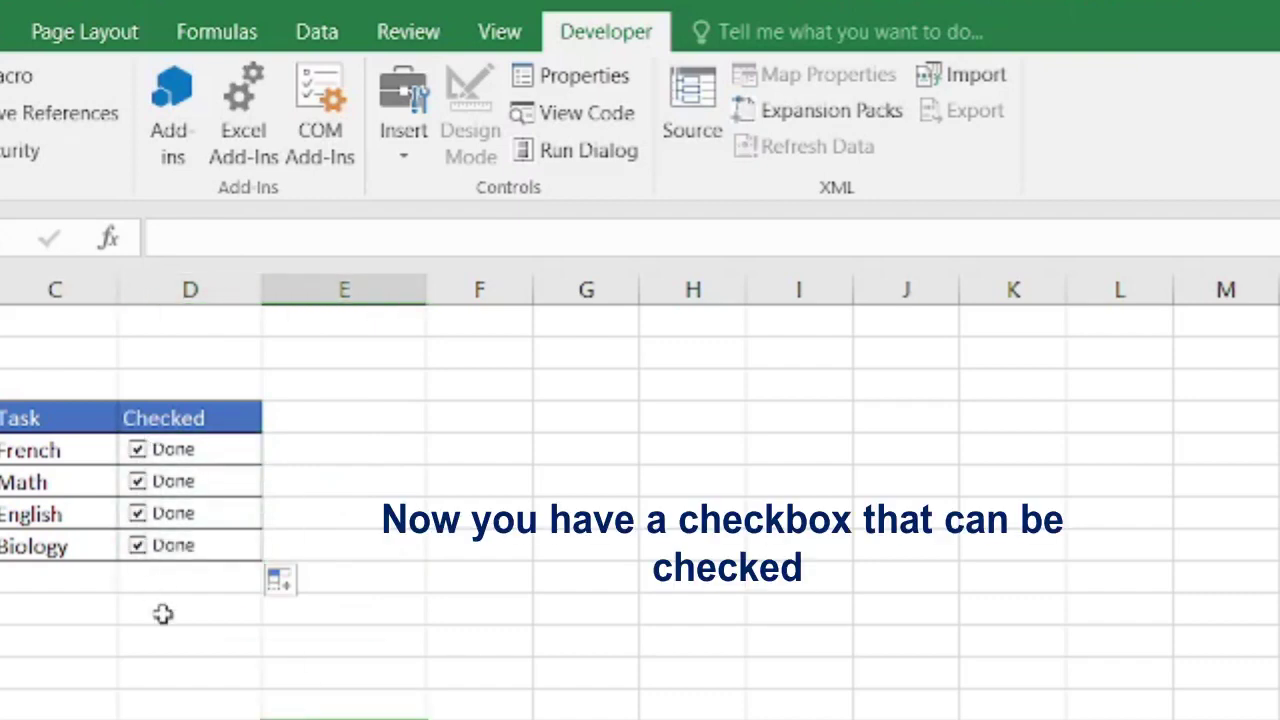
pyautogui.click(137, 546)
pyautogui.click(137, 514)
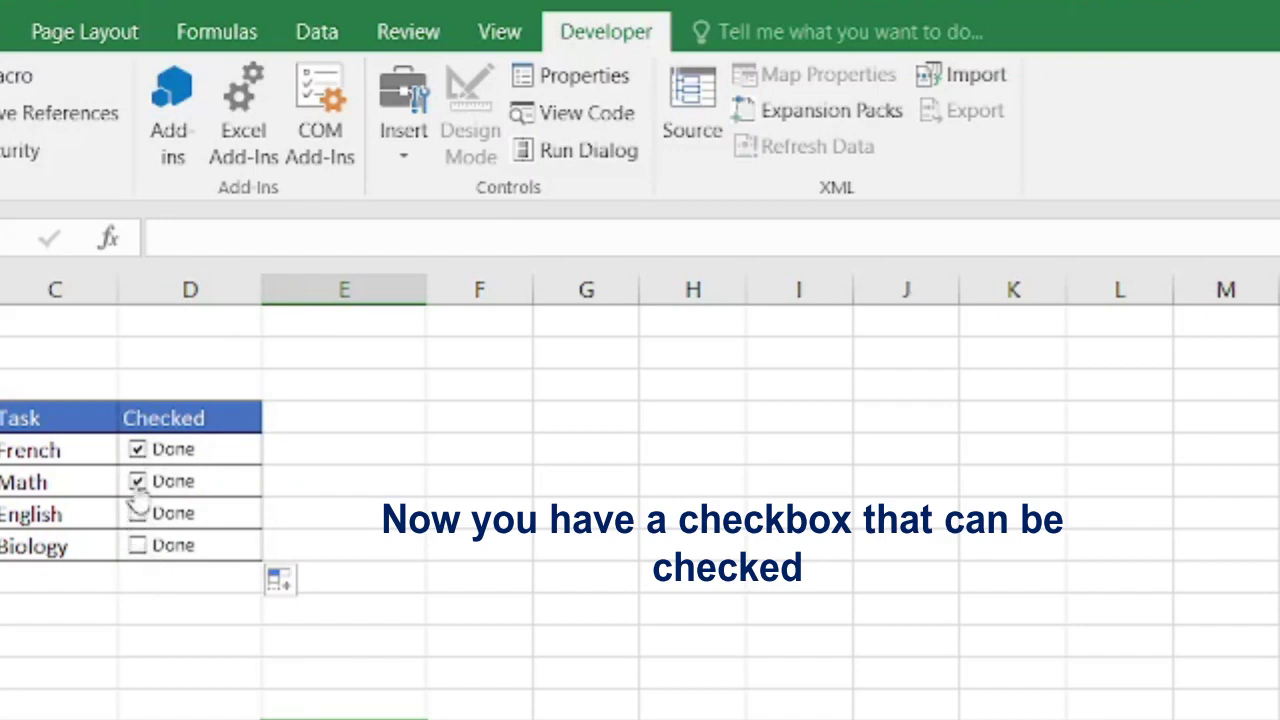
pyautogui.click(137, 481)
pyautogui.click(138, 450)
pyautogui.click(378, 443)
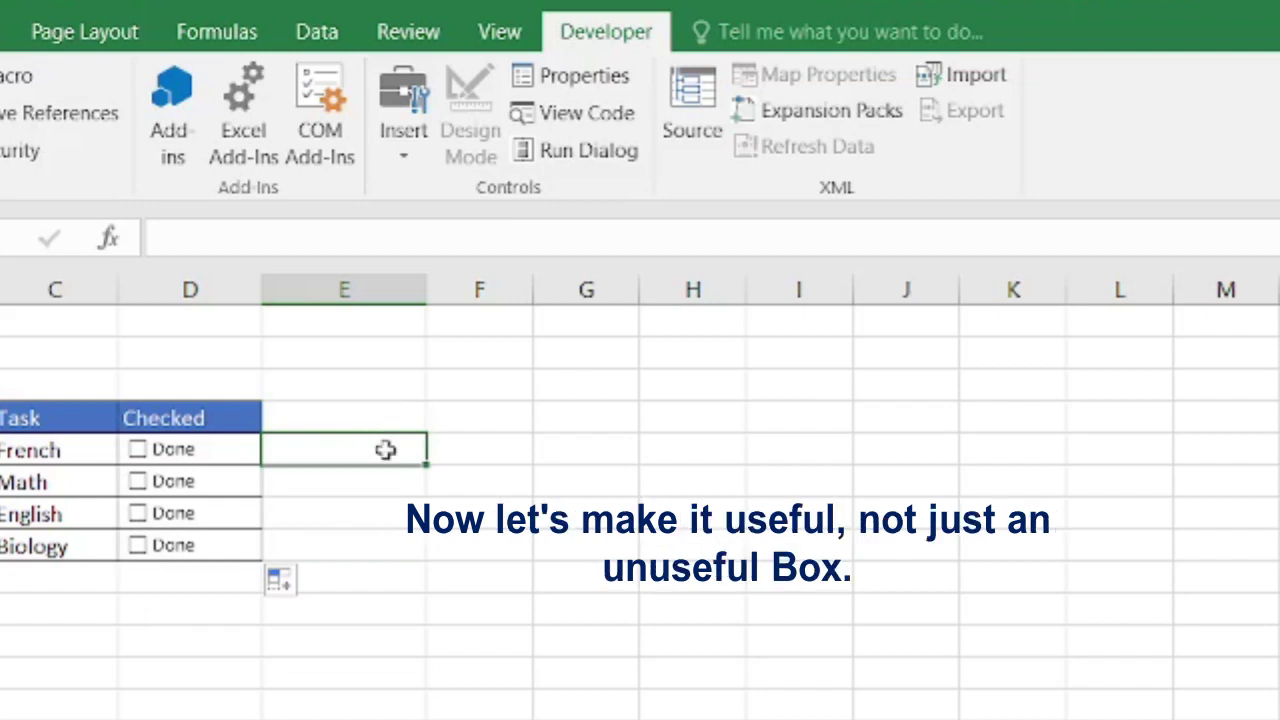
# Link the French check box to cell E5 and test the link by ticking and clearing it.
pyautogui.rightClick(173, 466)
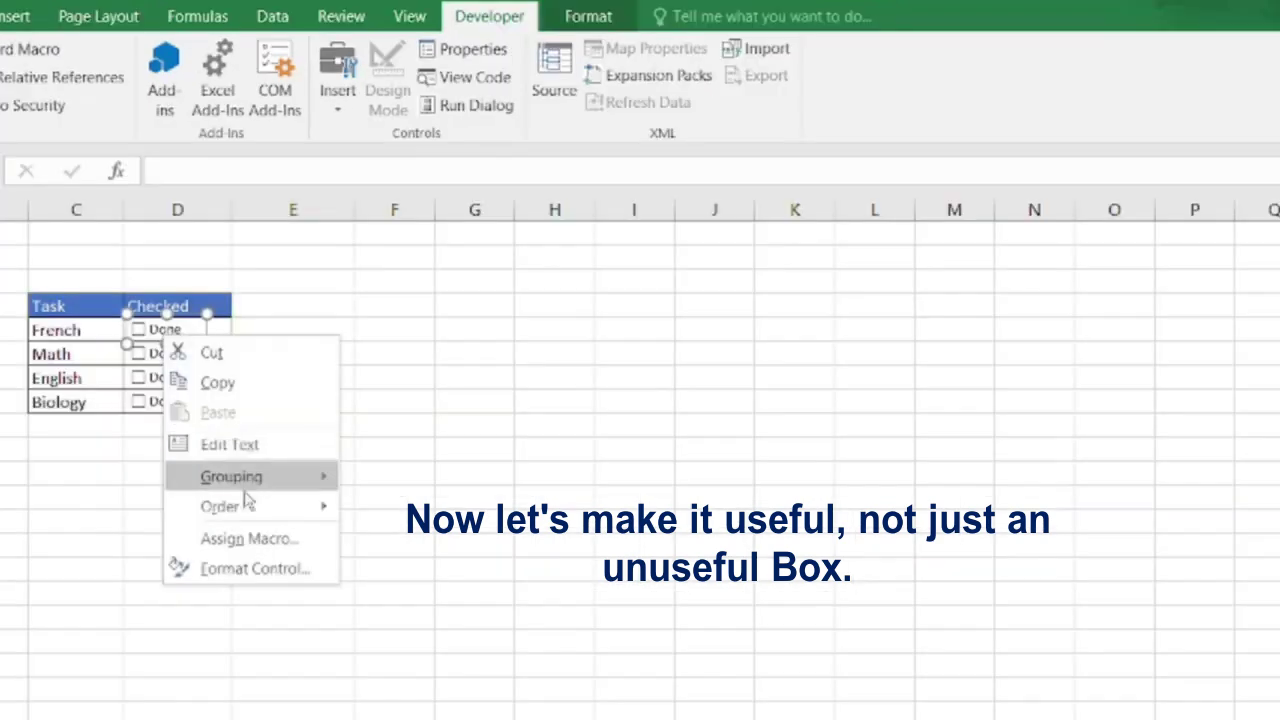
pyautogui.click(255, 569)
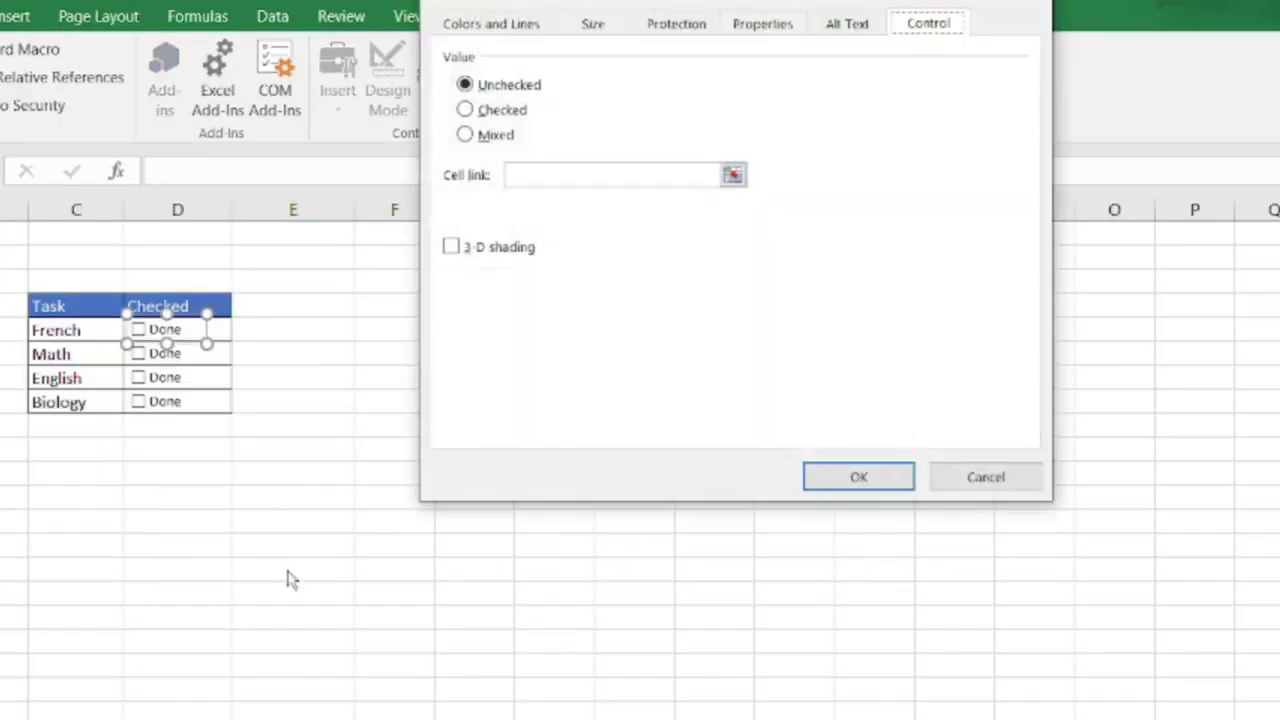
pyautogui.click(564, 174)
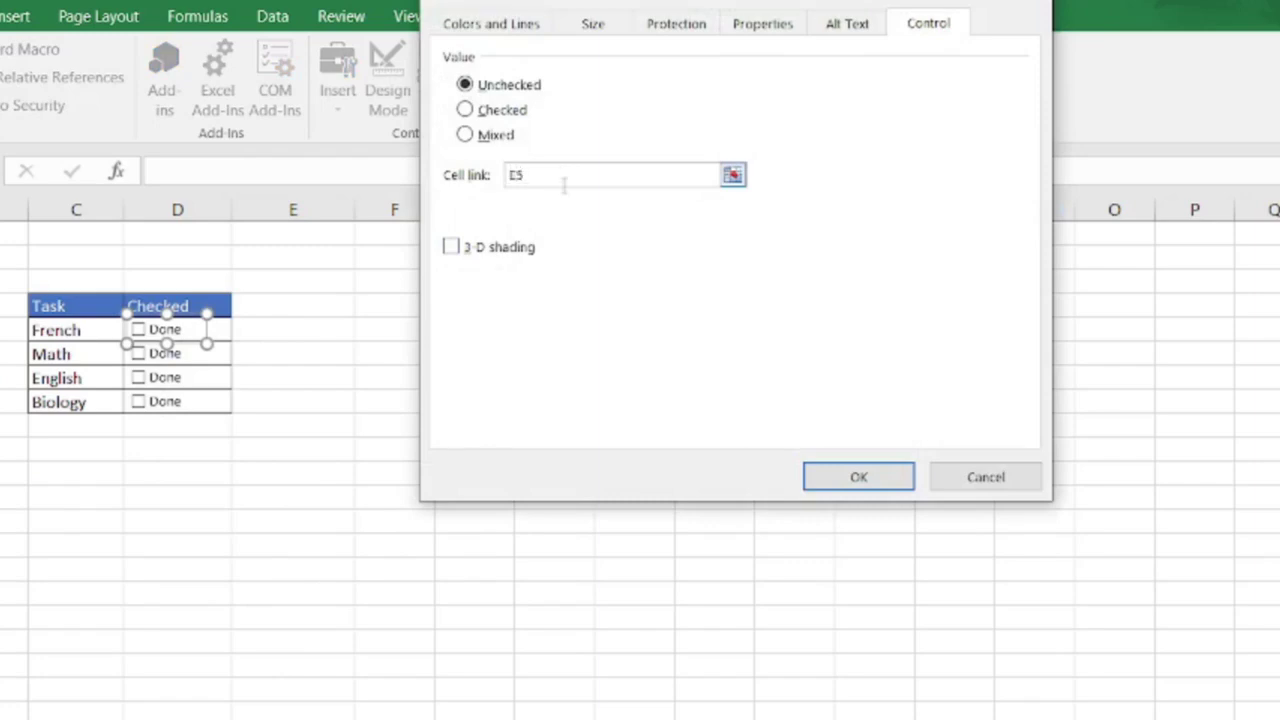
pyautogui.click(864, 479)
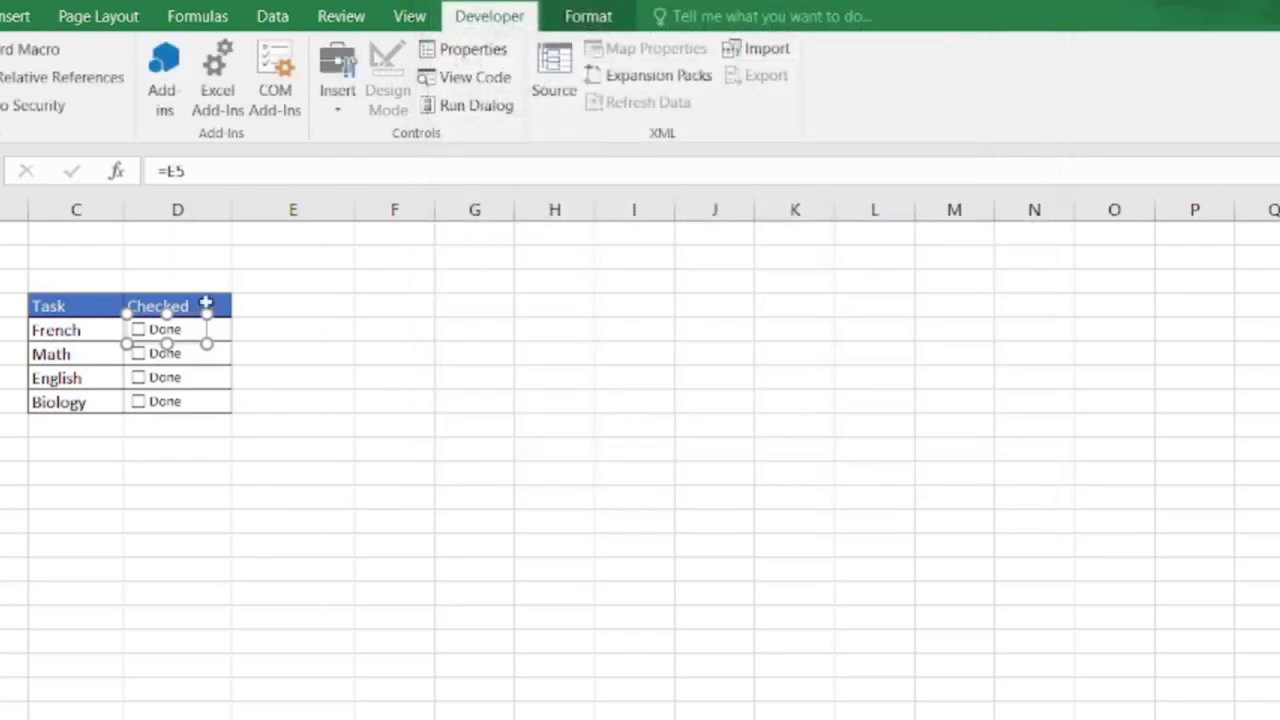
pyautogui.click(264, 338)
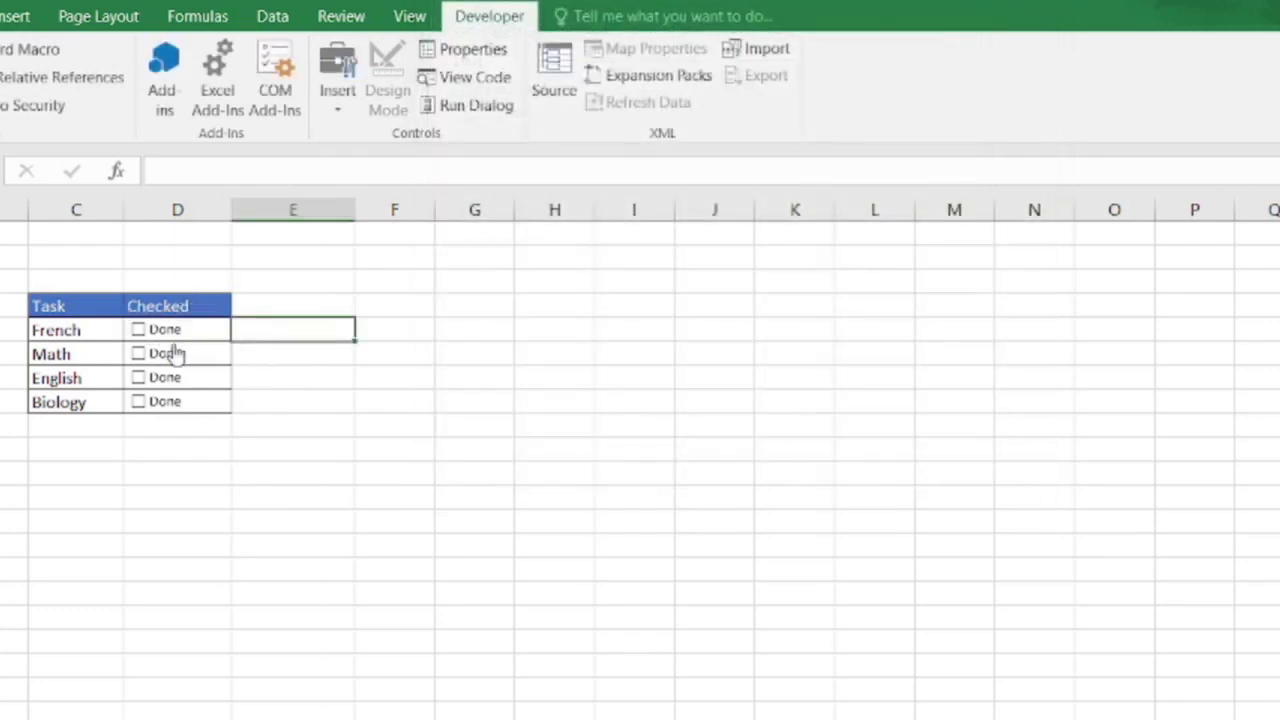
pyautogui.click(138, 330)
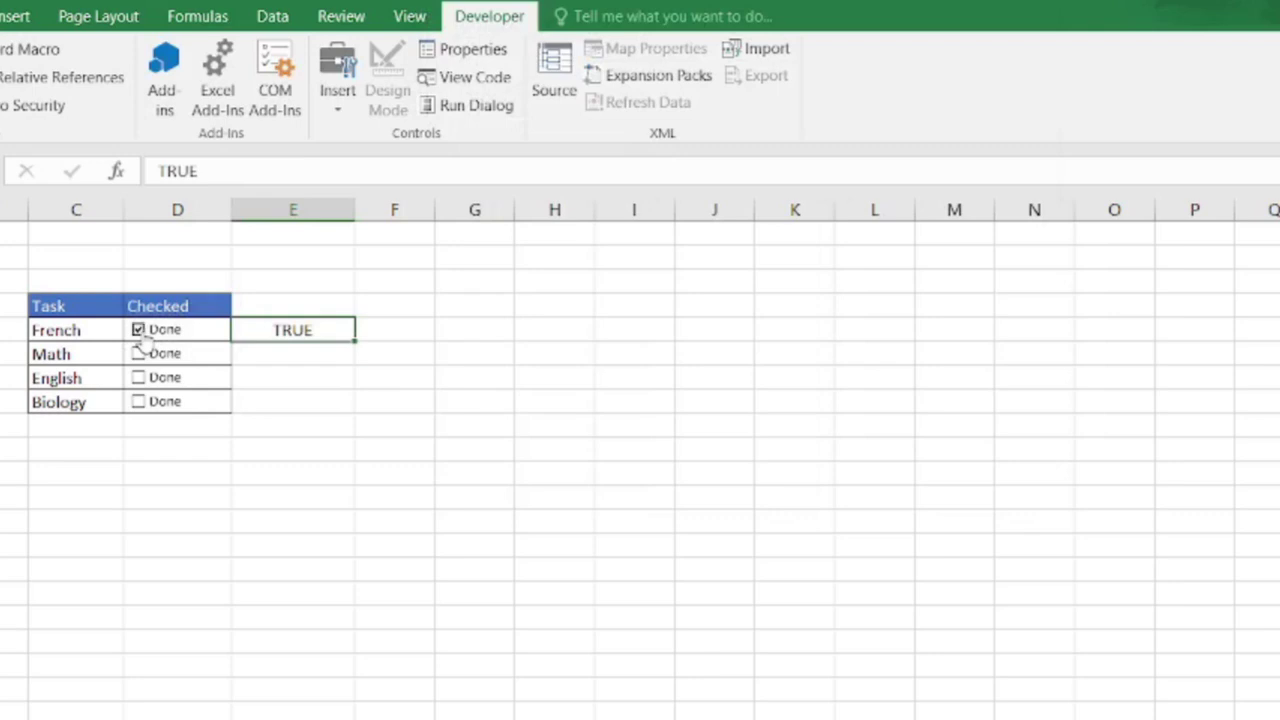
pyautogui.click(139, 334)
# Link the Math check box to cell E6 and test the link by ticking and clearing it.
pyautogui.rightClick(172, 366)
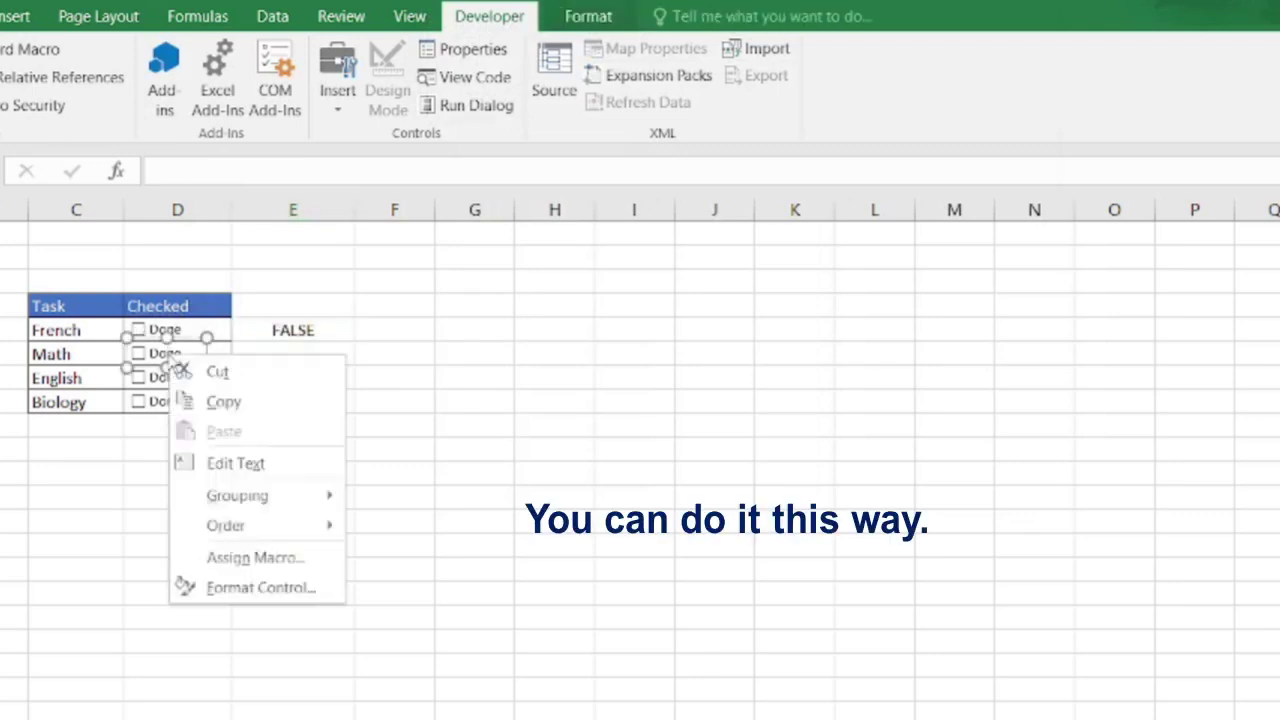
pyautogui.click(238, 589)
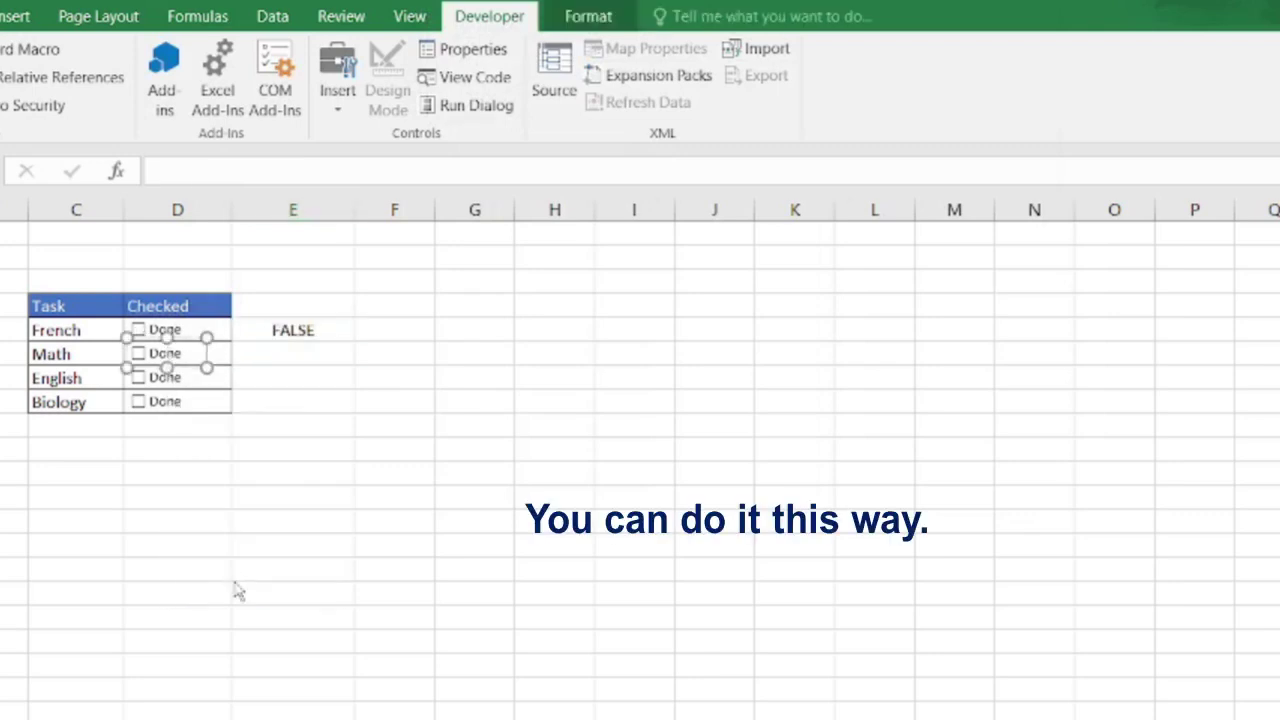
pyautogui.click(597, 177)
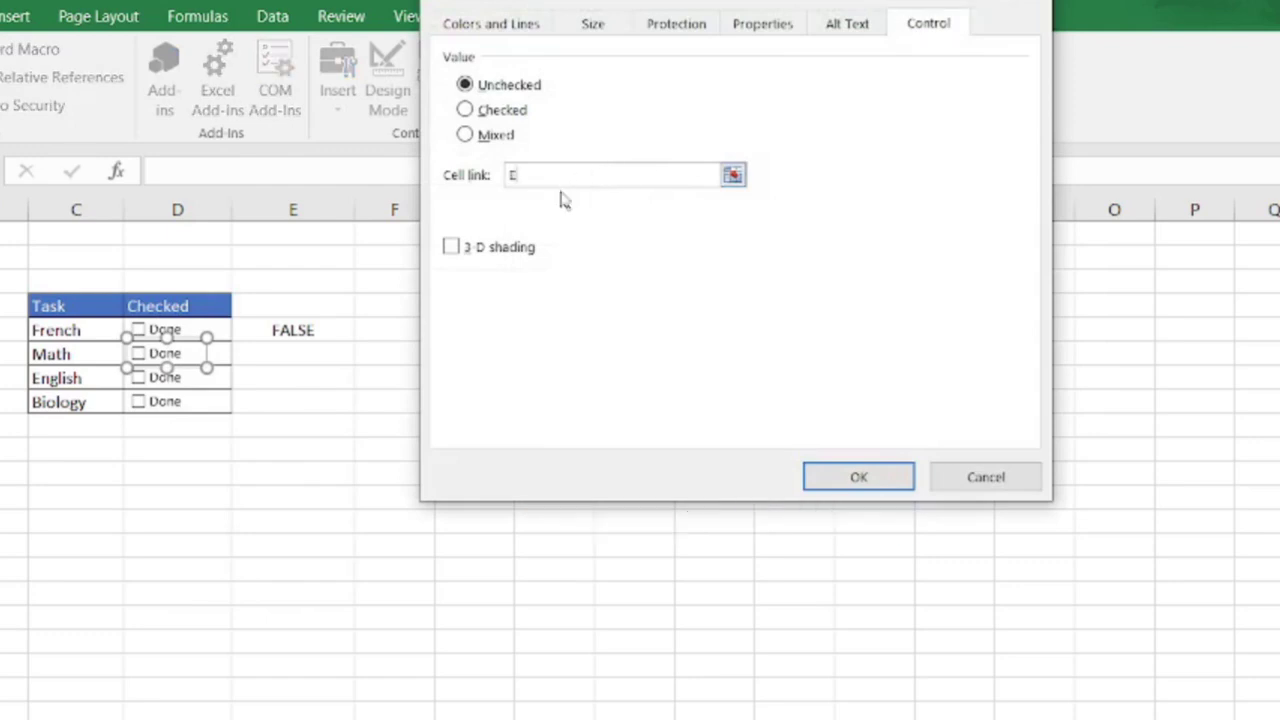
pyautogui.press('Return')
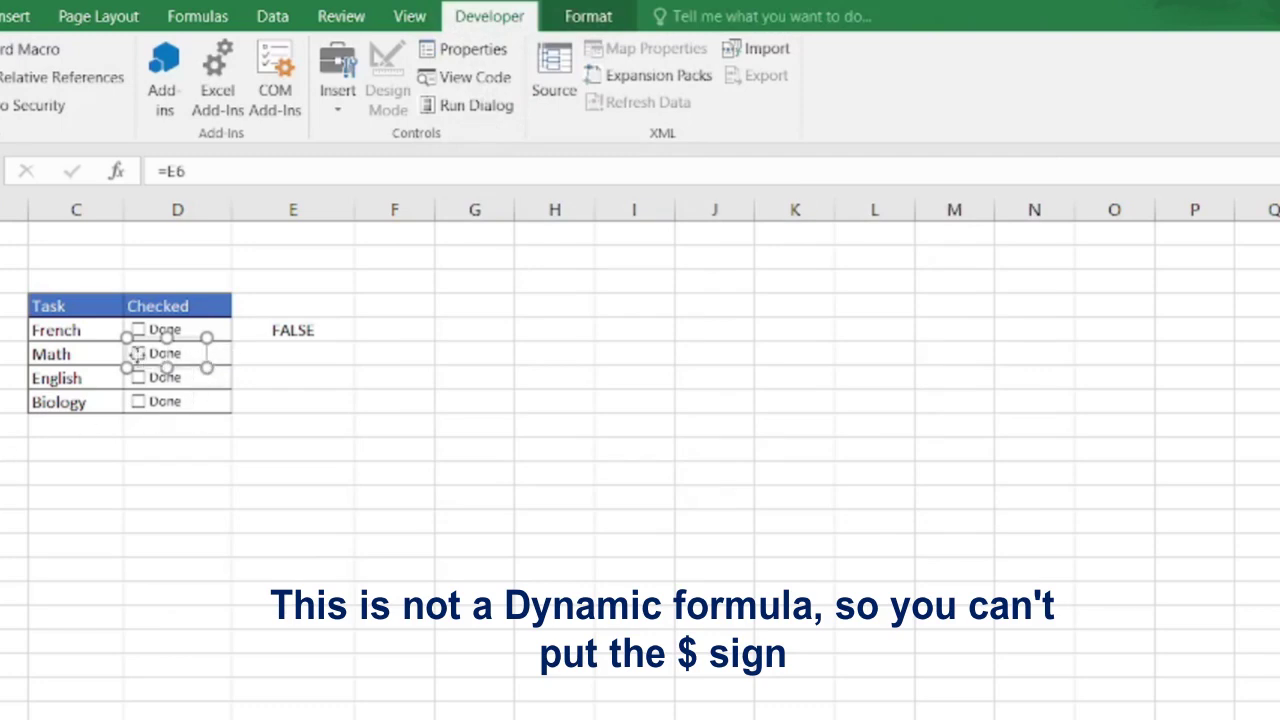
pyautogui.moveTo(137, 353); pyautogui.dragTo(137, 350)
pyautogui.click(258, 393)
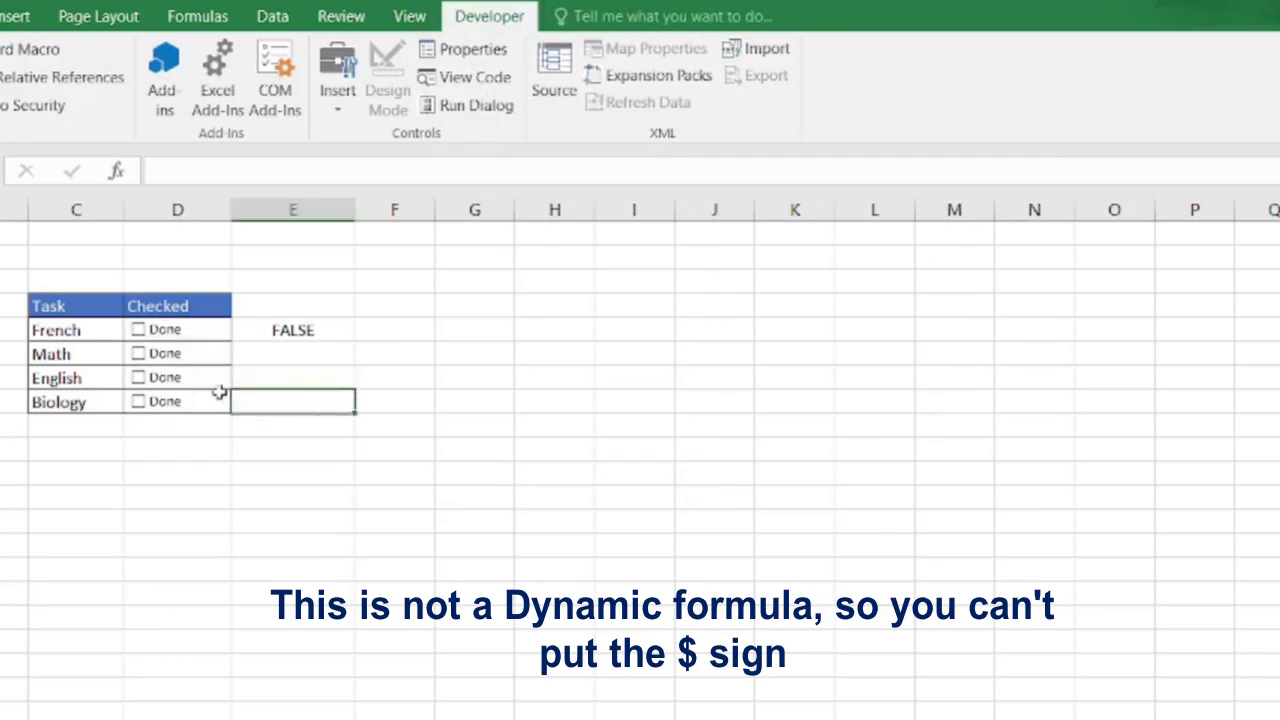
pyautogui.click(137, 354)
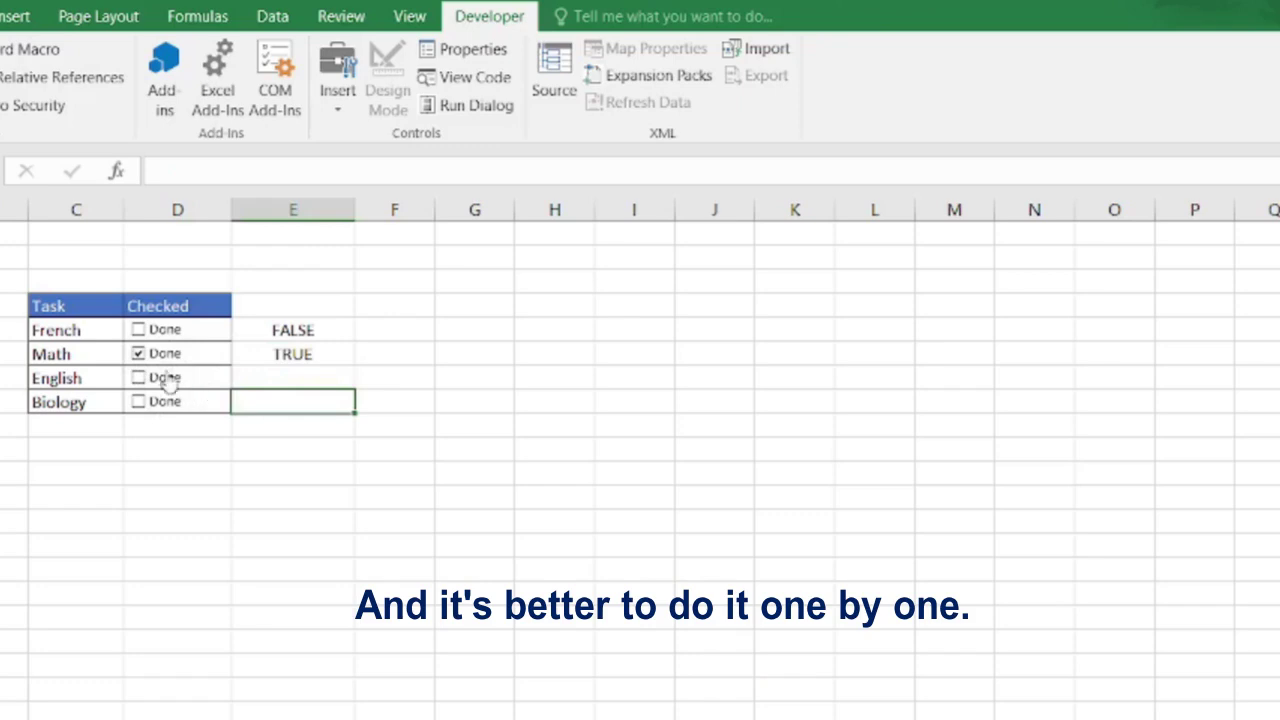
pyautogui.click(139, 356)
# Link the English check box to cell E7 and tick it to test the link.
pyautogui.rightClick(152, 370)
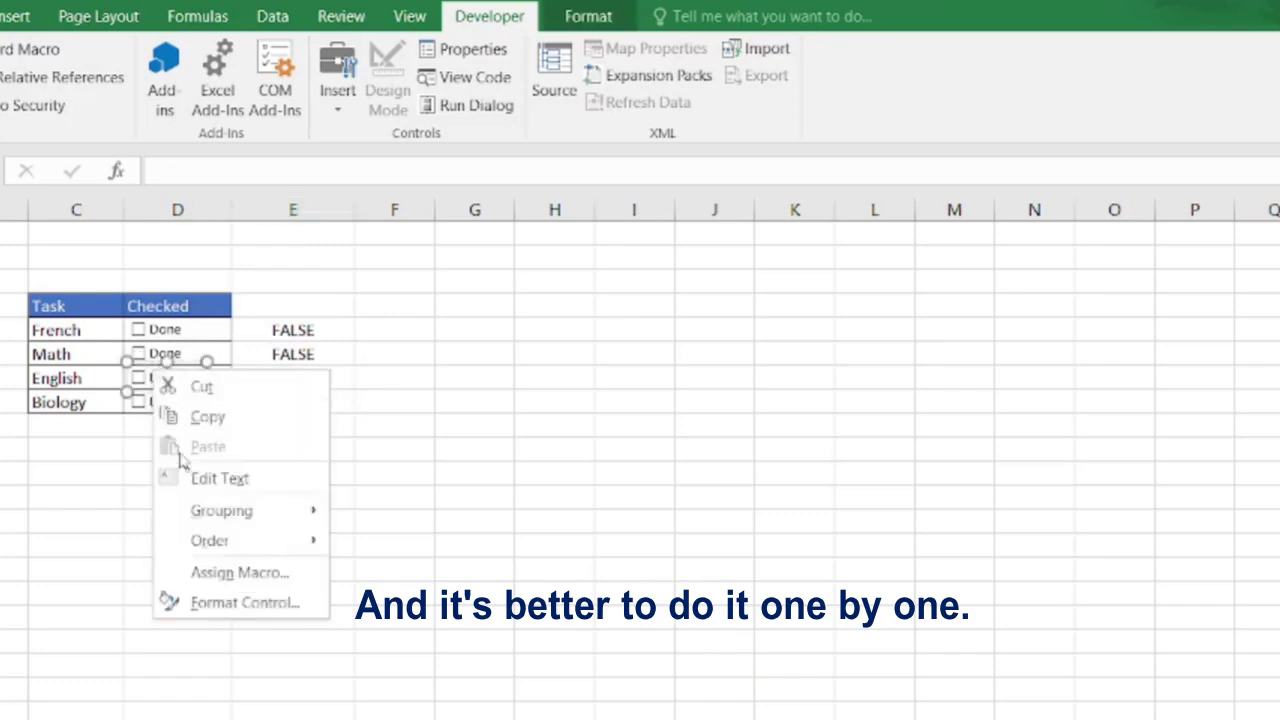
pyautogui.click(234, 610)
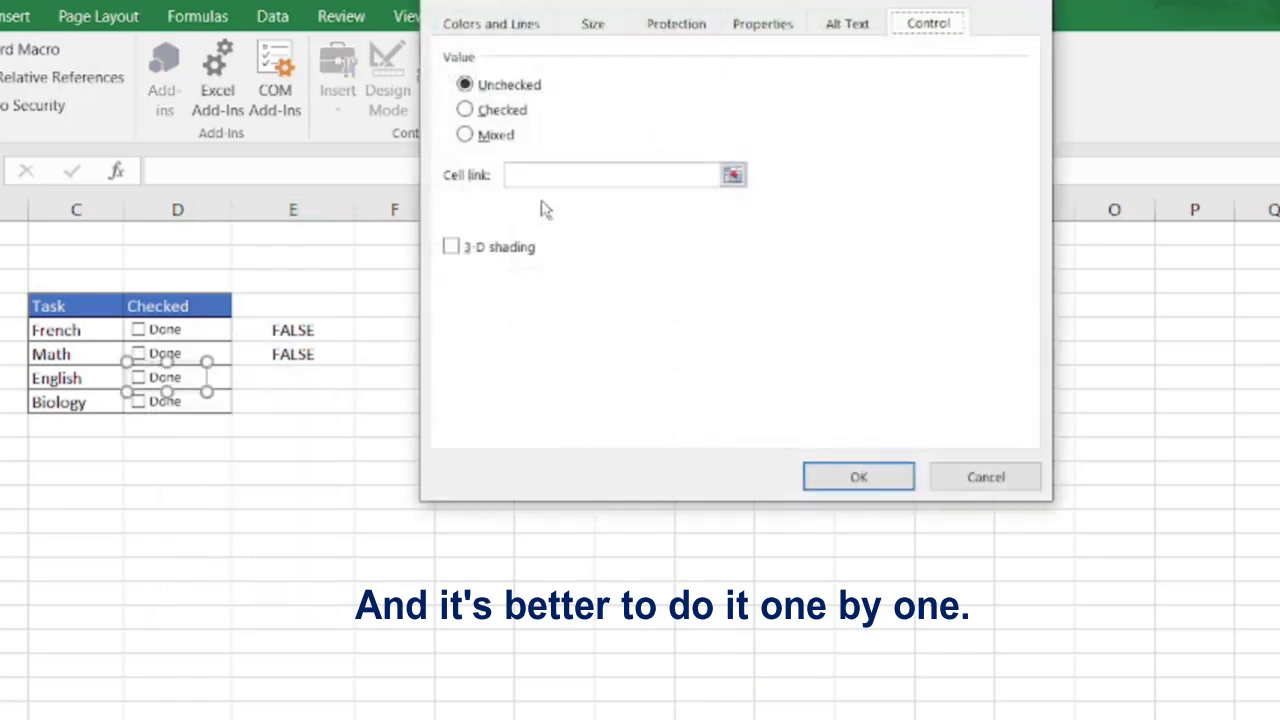
pyautogui.click(538, 174)
pyautogui.write('E7')
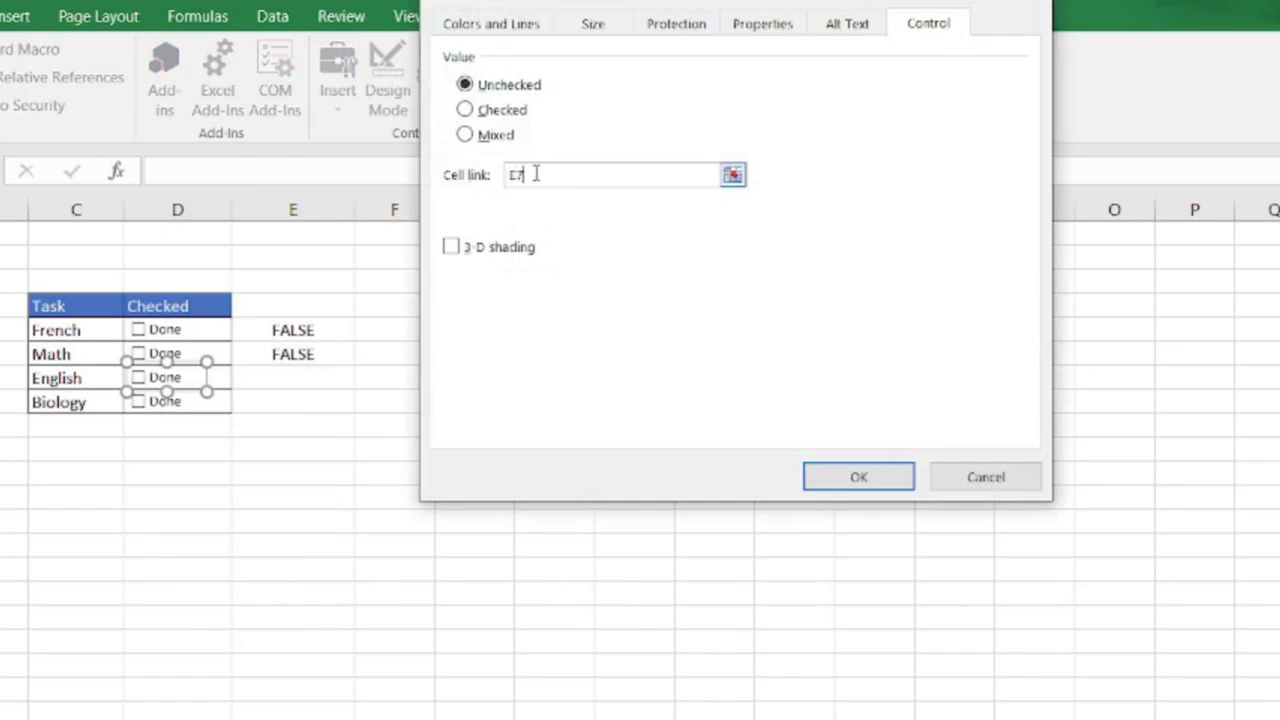
pyautogui.press('Return')
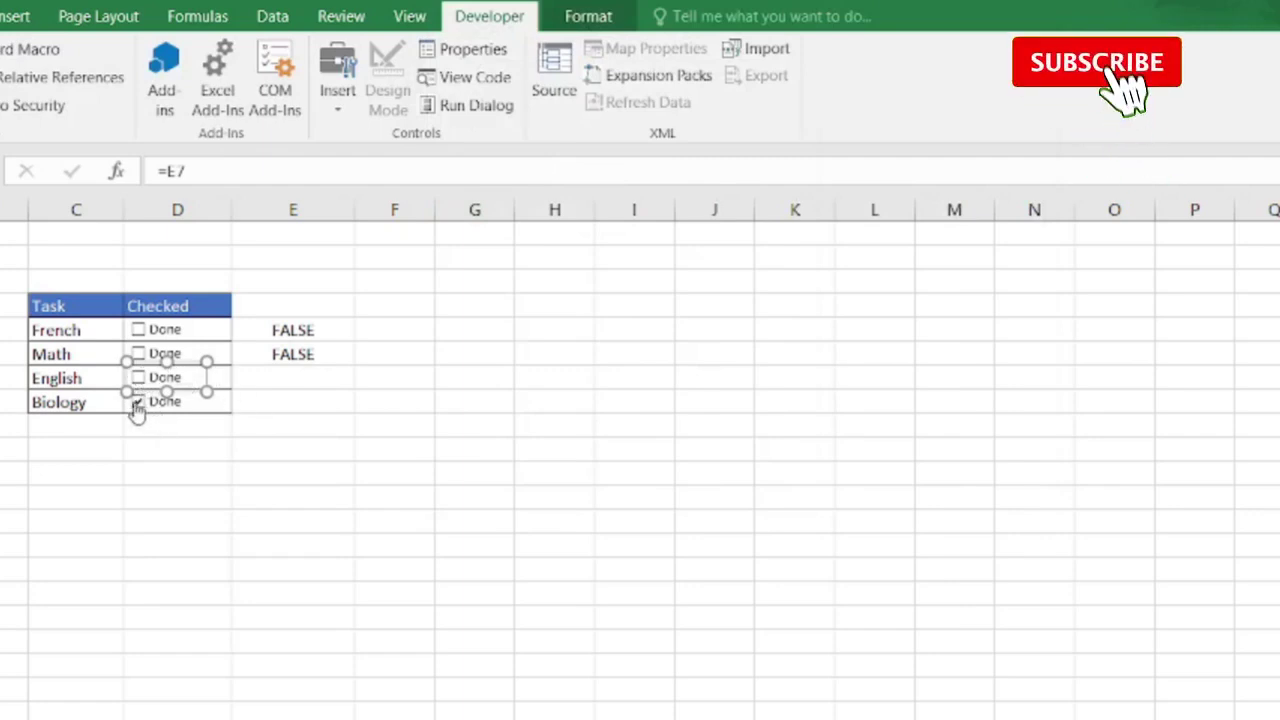
pyautogui.click(137, 402)
pyautogui.click(139, 379)
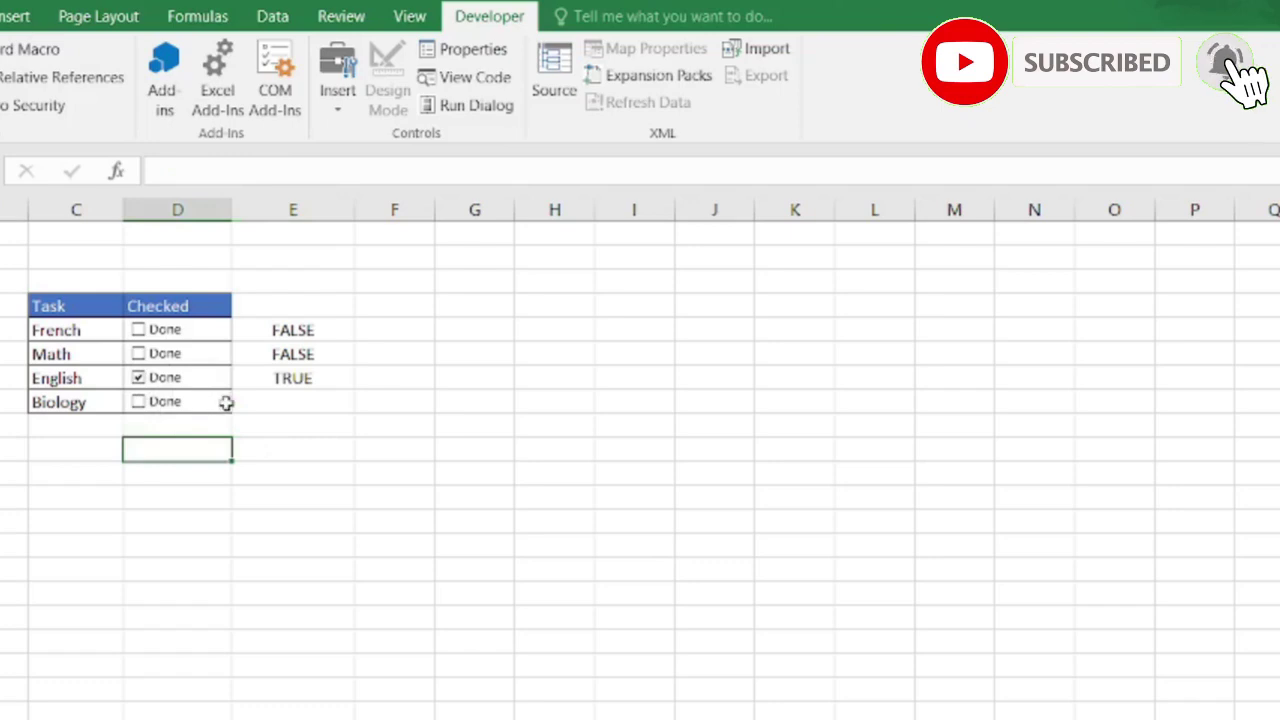
# Link the Biology check box to cell E8 and toggle it on and off to test the link.
pyautogui.rightClick(162, 404)
pyautogui.click(263, 636)
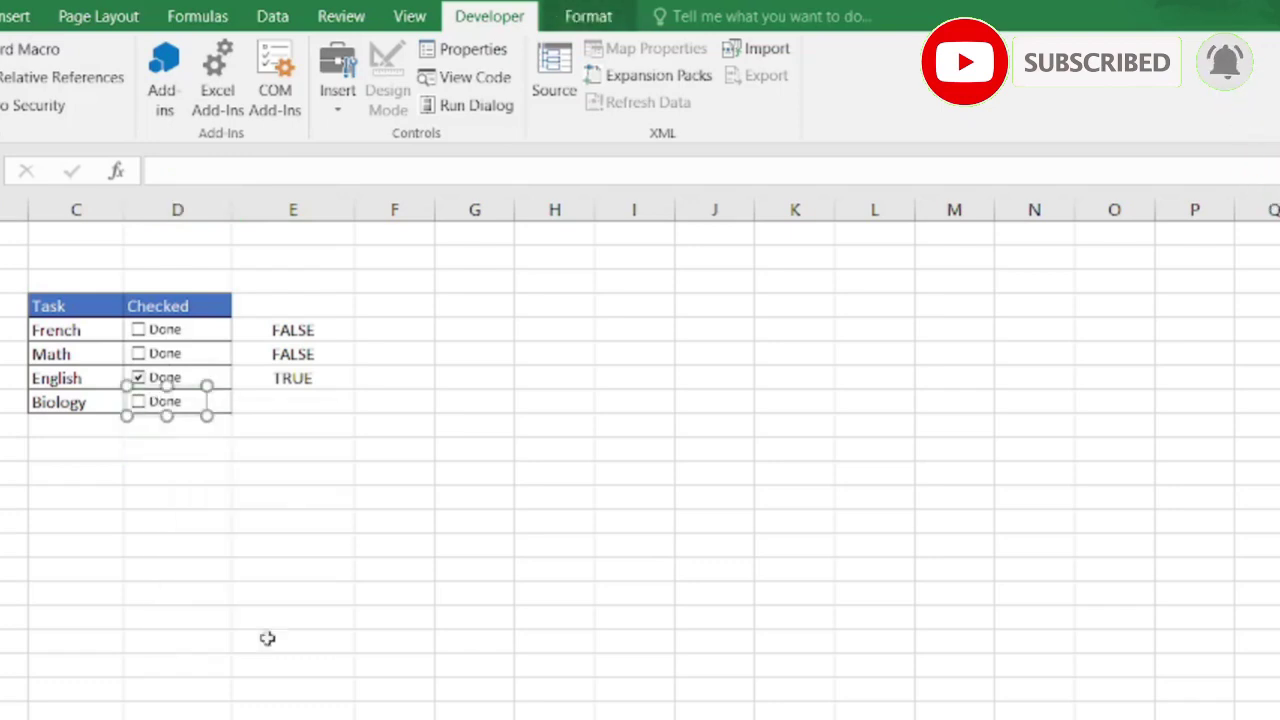
pyautogui.click(551, 174)
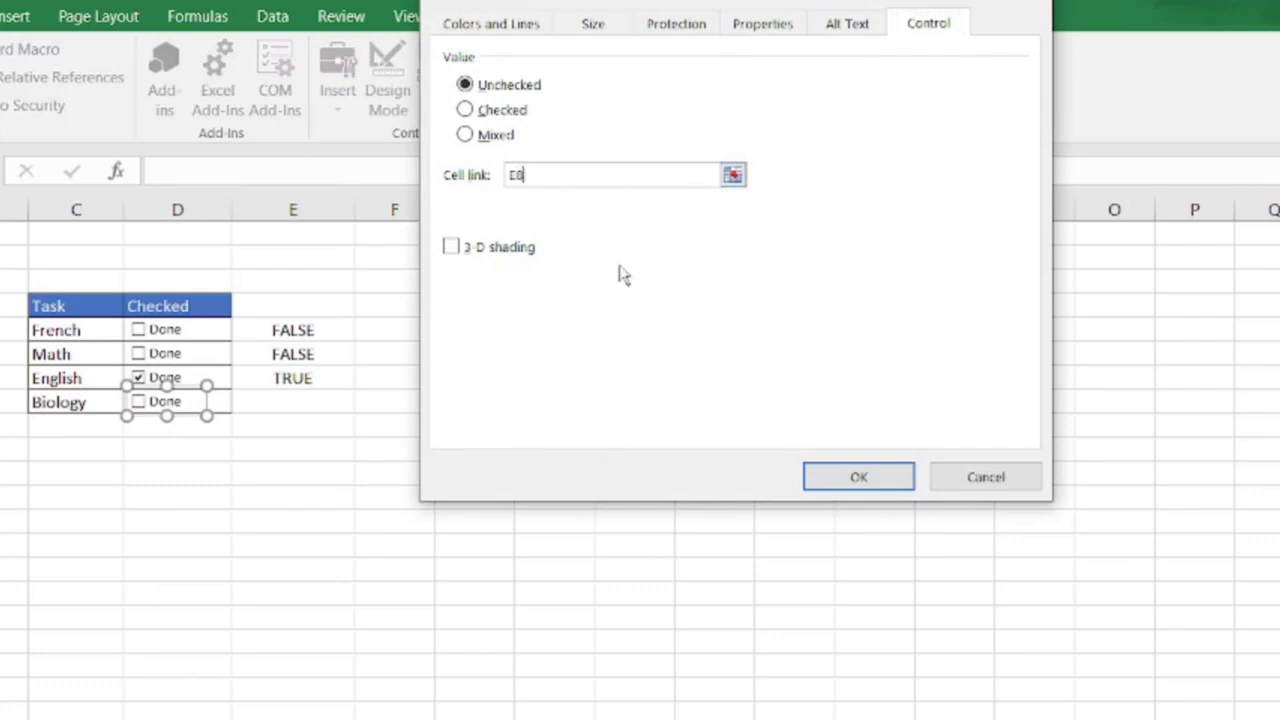
pyautogui.press('Return')
pyautogui.click(223, 500)
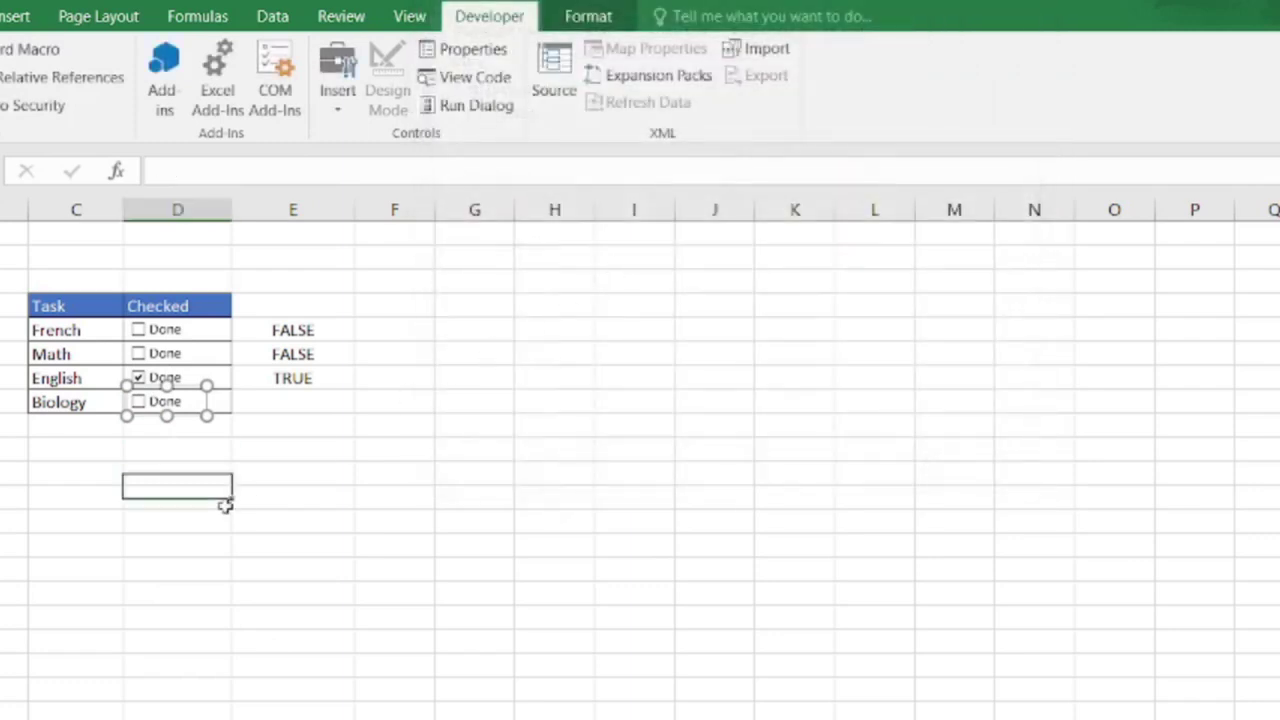
pyautogui.click(137, 402)
pyautogui.click(138, 402)
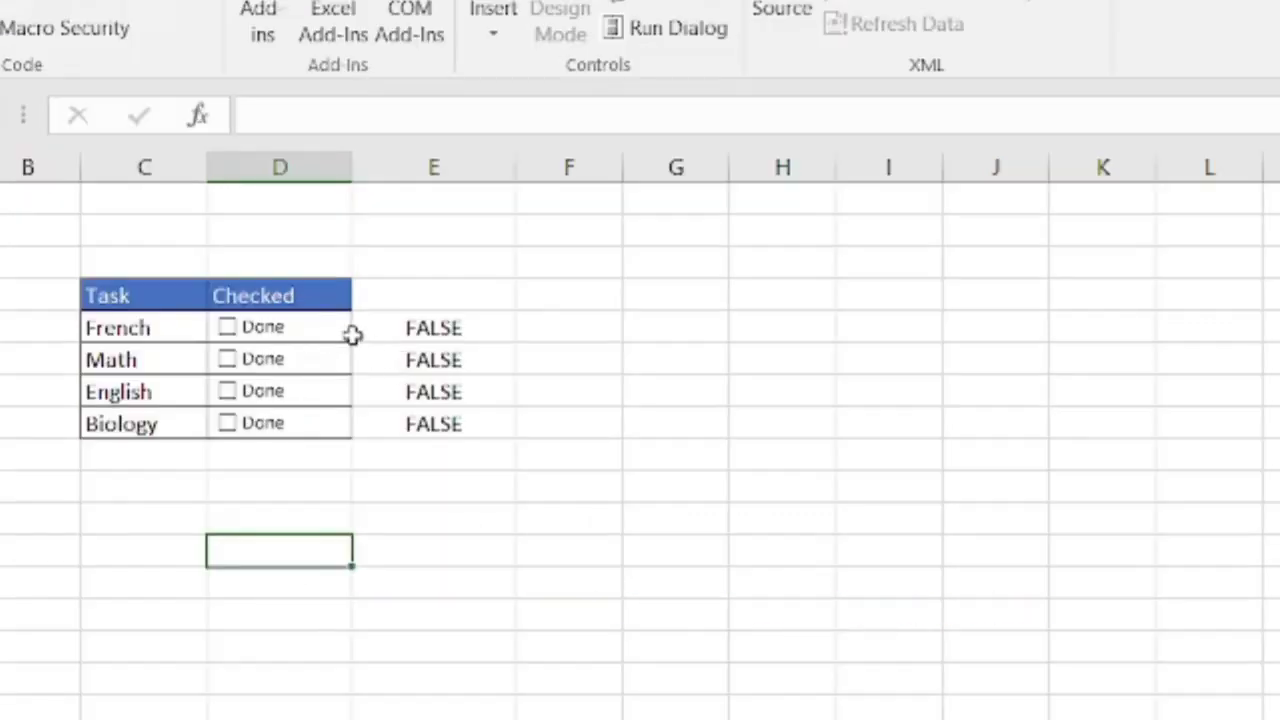
# Relink the French check box to cell D5 and test the link by ticking and clearing it.
pyautogui.rightClick(274, 328)
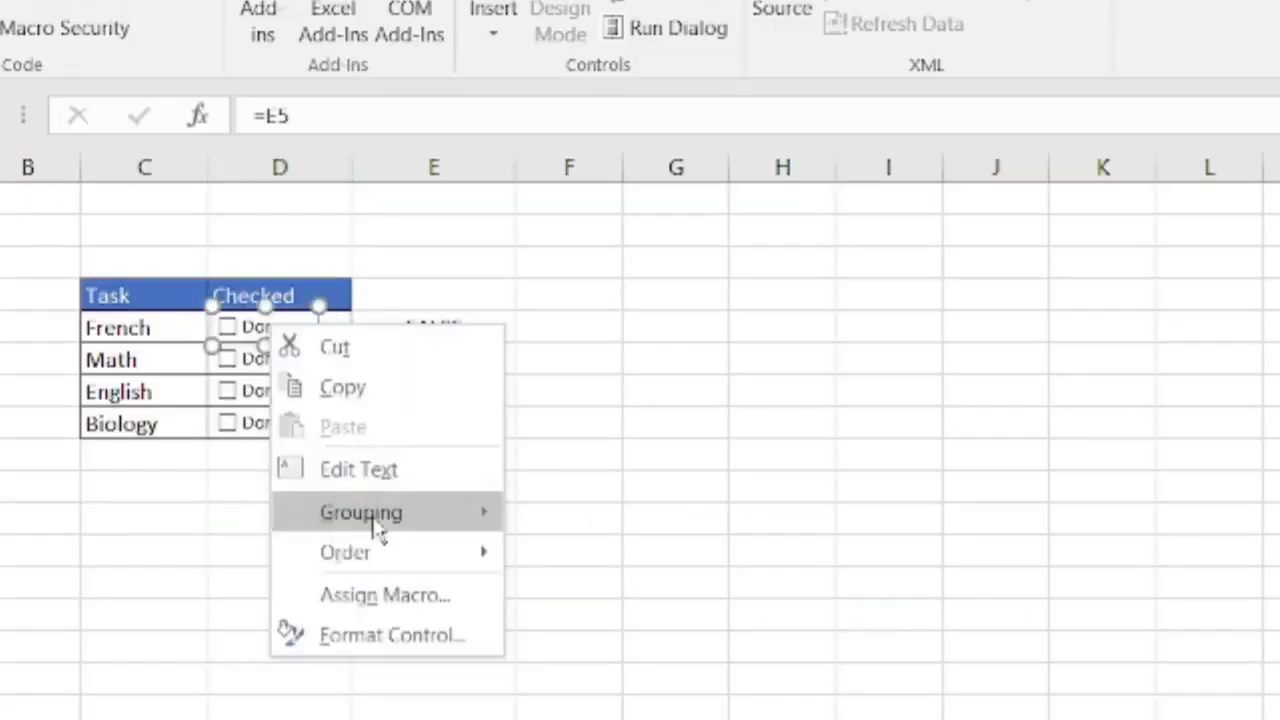
pyautogui.click(421, 633)
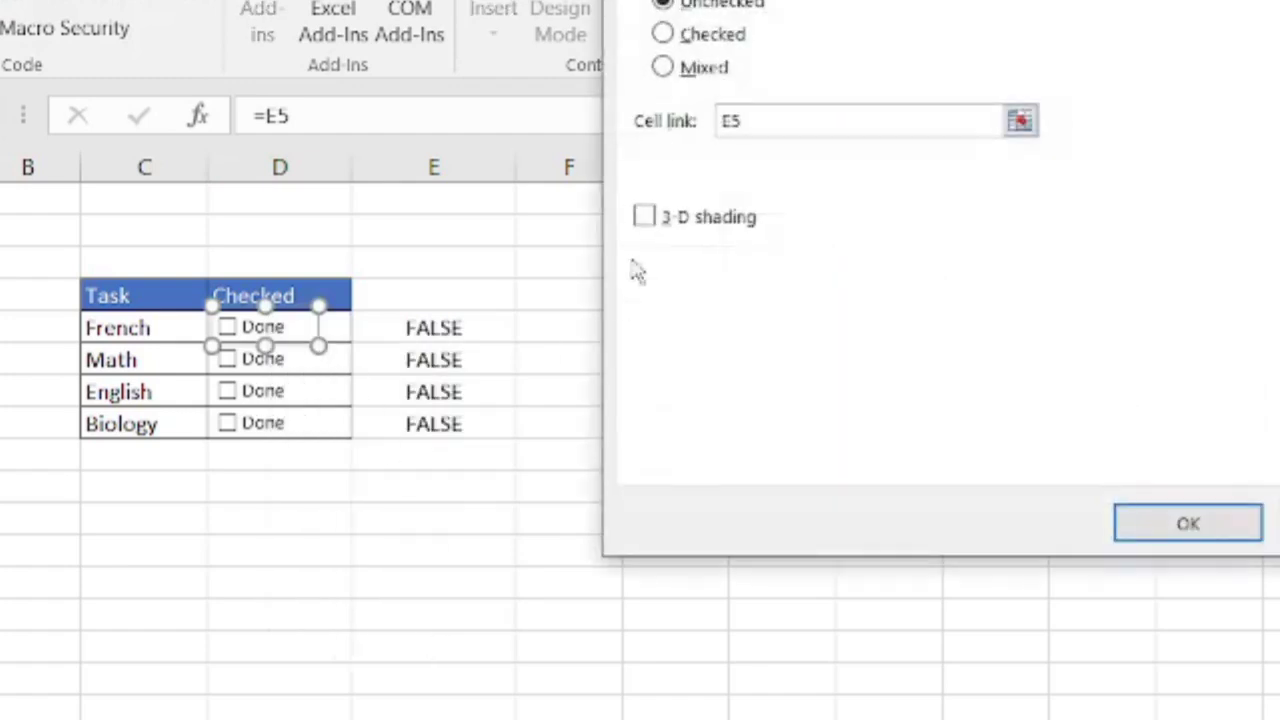
pyautogui.click(731, 121)
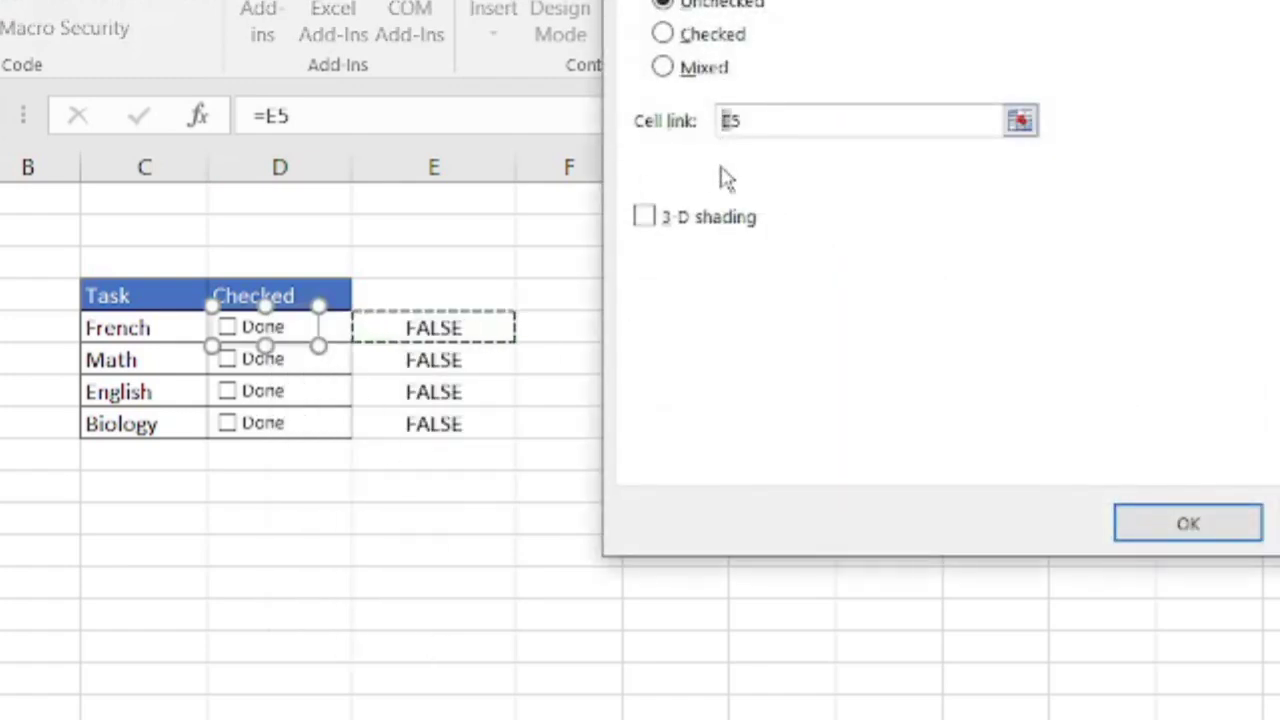
pyautogui.press('BackSpace')
pyautogui.press('BackSpace')
pyautogui.write('D5')
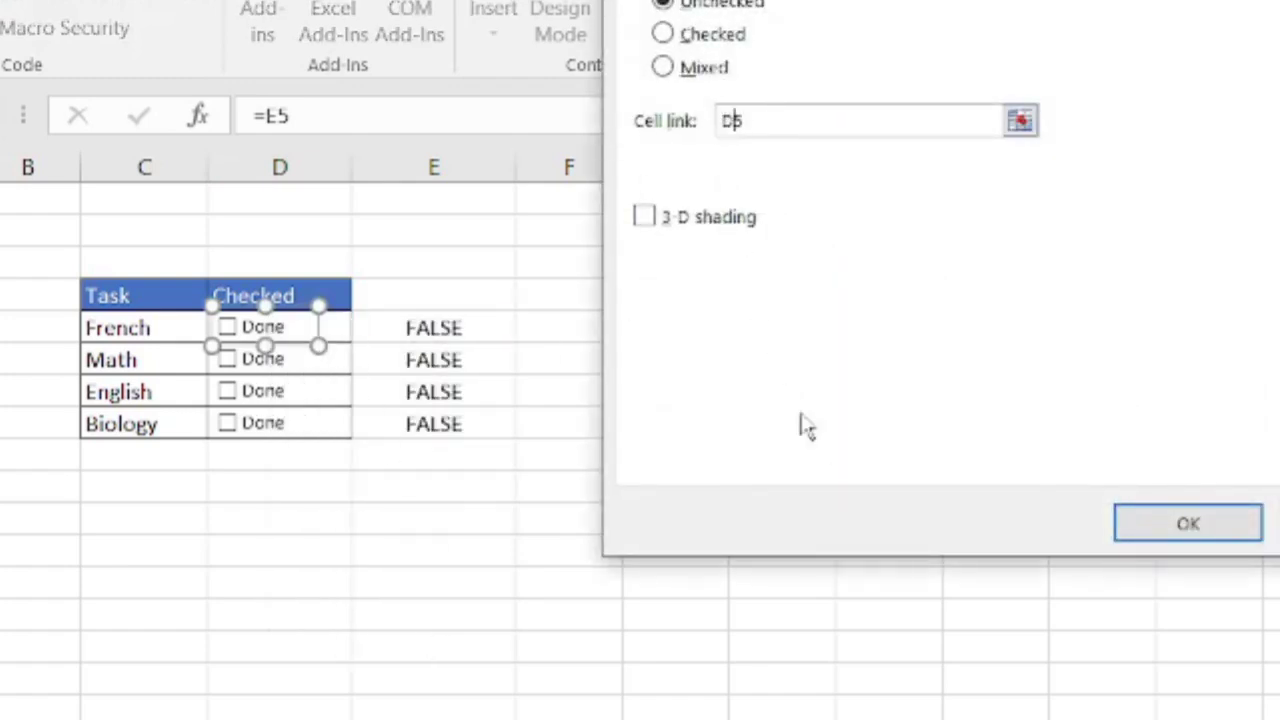
pyautogui.click(1190, 525)
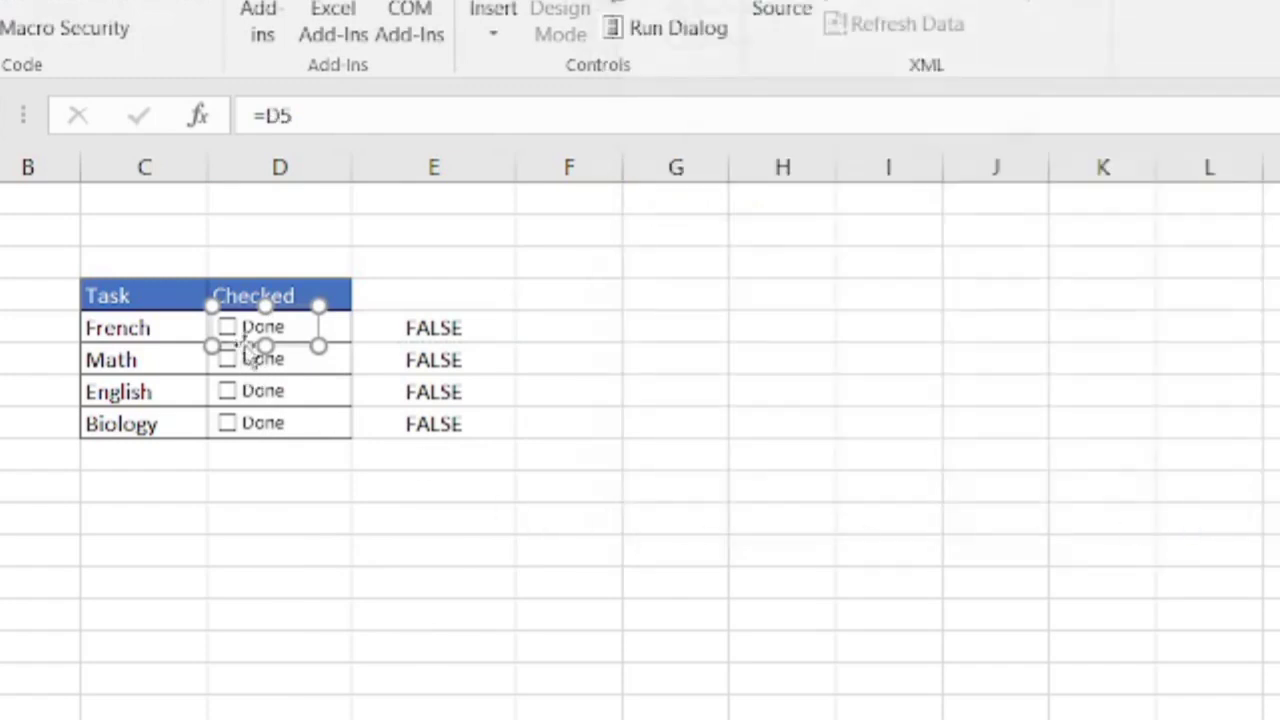
pyautogui.click(265, 421)
pyautogui.click(292, 432)
pyautogui.click(289, 486)
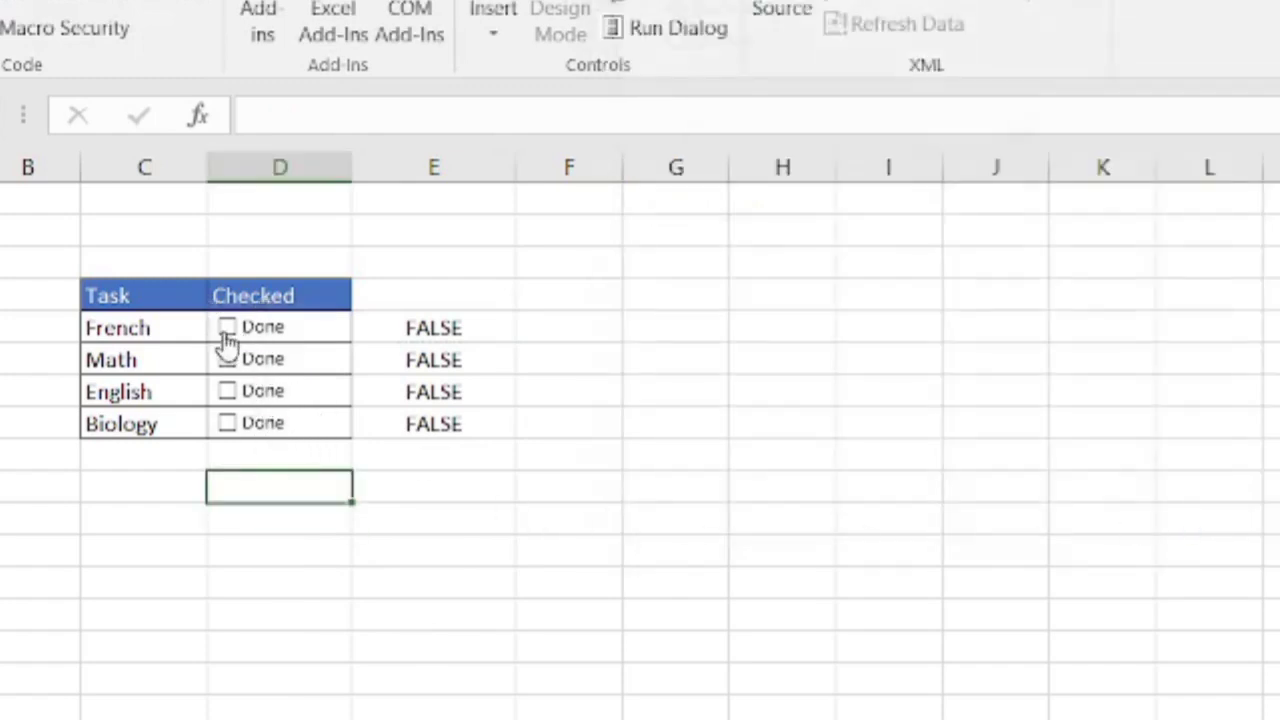
pyautogui.click(227, 335)
pyautogui.click(227, 335)
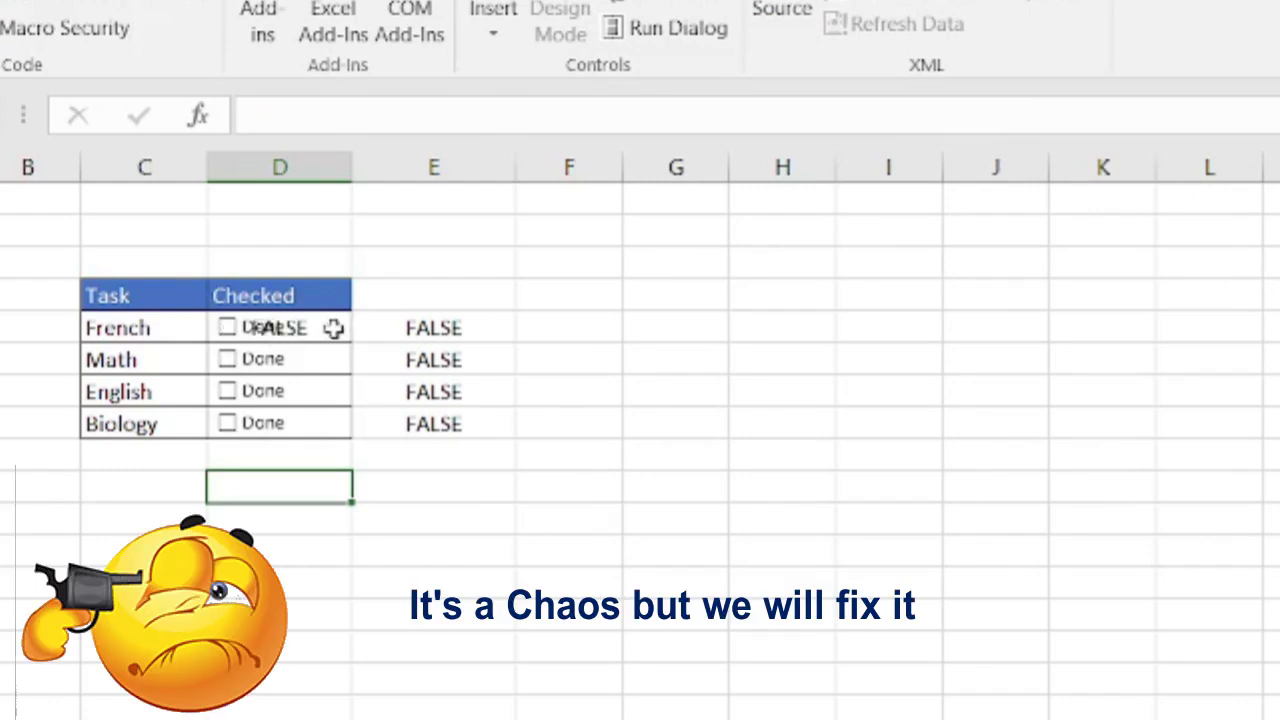
# Delete the leftover value in cell E5 and toggle the French check box on and off to retest it.
pyautogui.click(417, 331)
pyautogui.press('Delete')
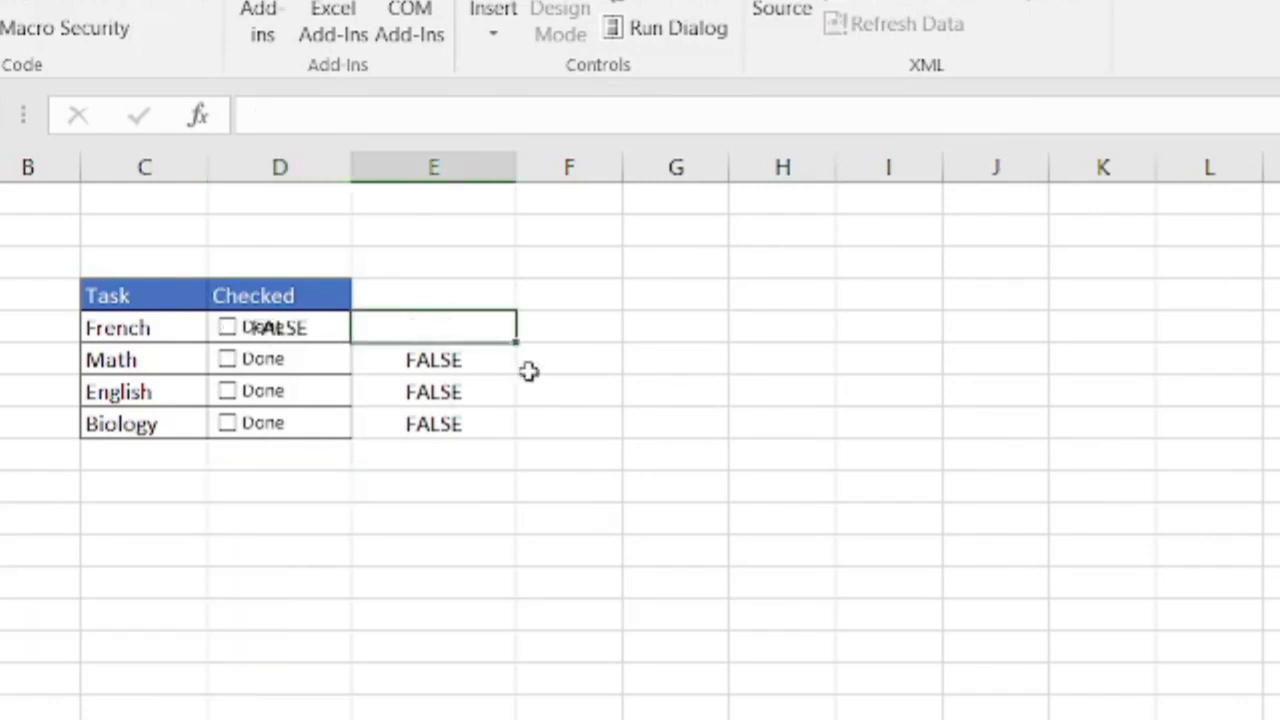
pyautogui.click(529, 371)
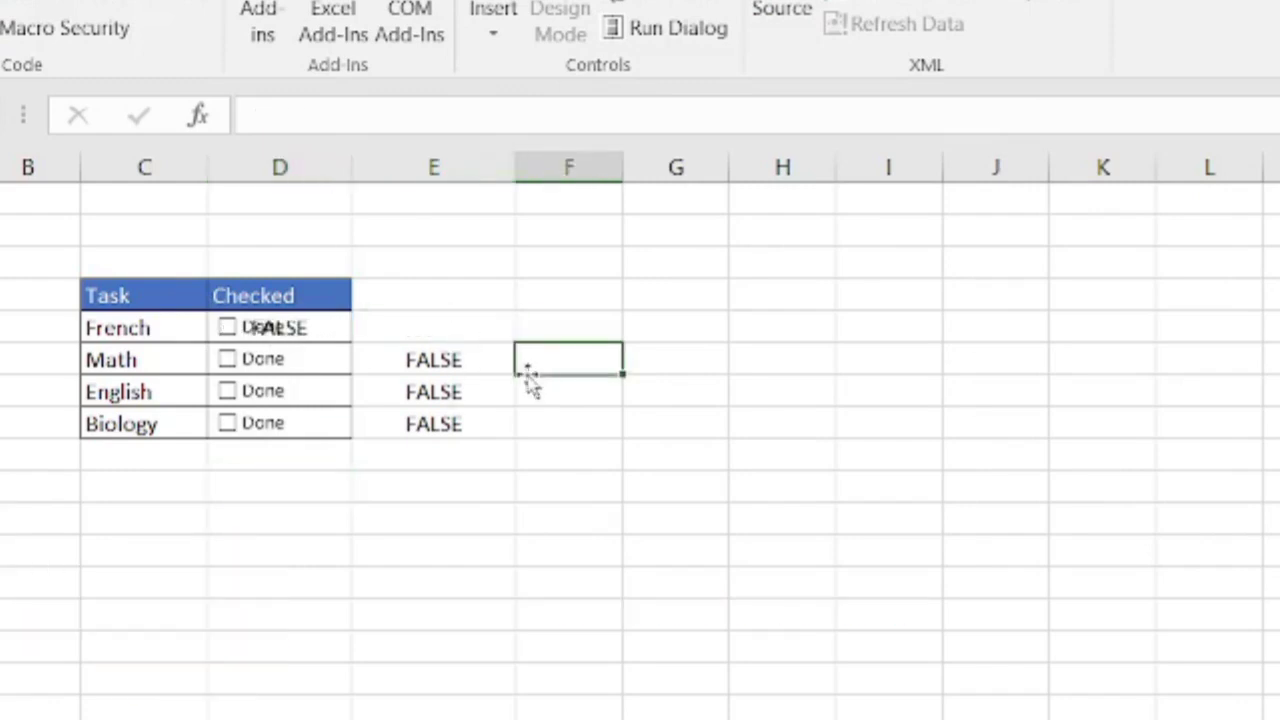
pyautogui.click(227, 333)
pyautogui.click(227, 335)
pyautogui.click(332, 358)
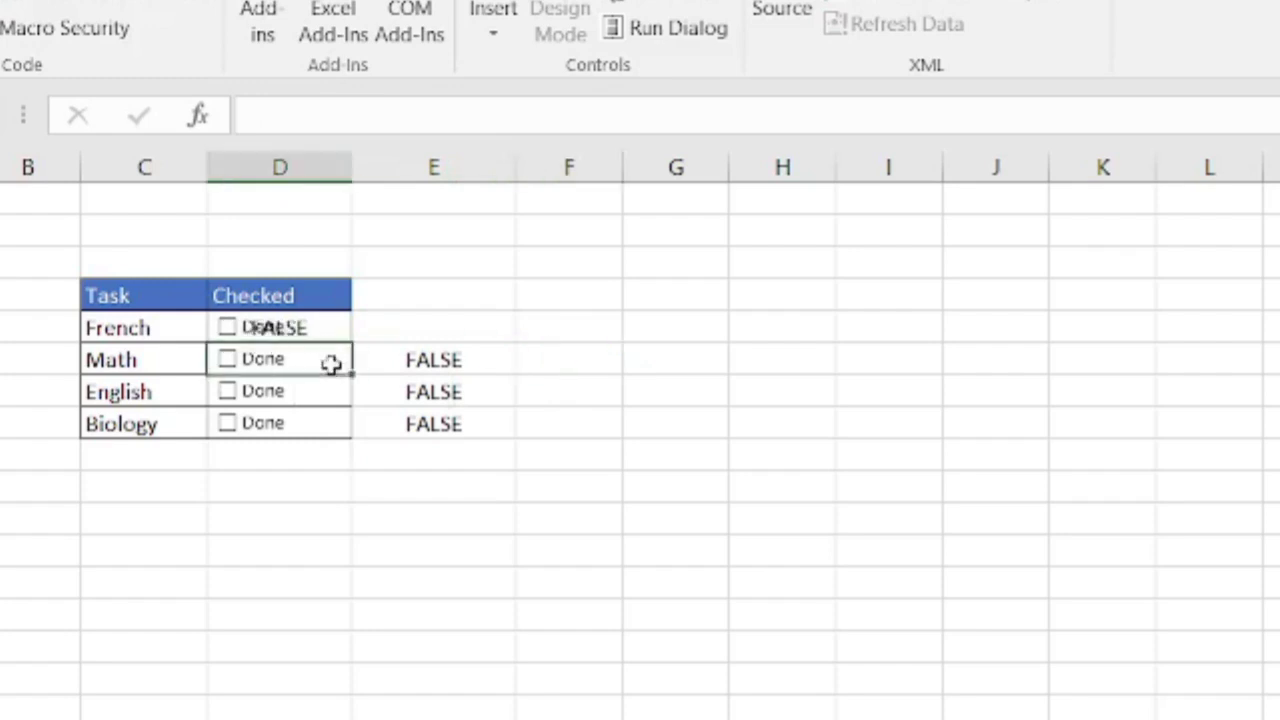
# Change the Math check box's cell link to D6.
pyautogui.rightClick(302, 350)
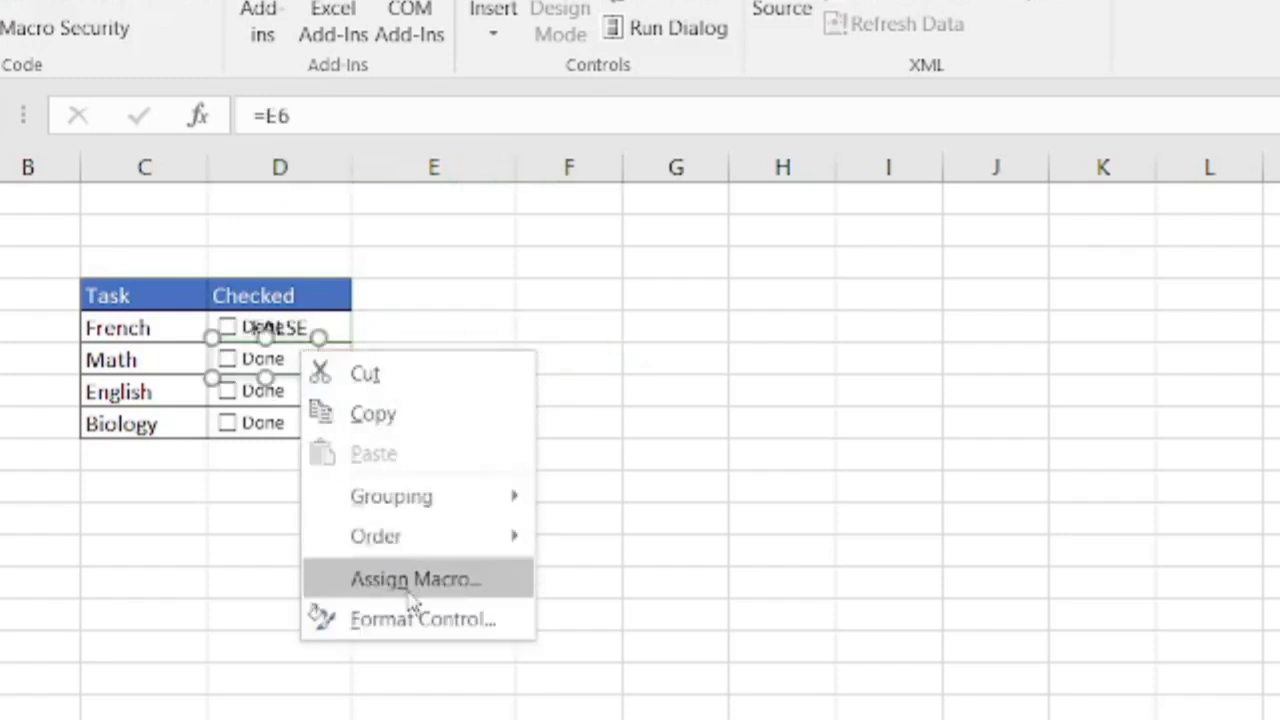
pyautogui.click(422, 633)
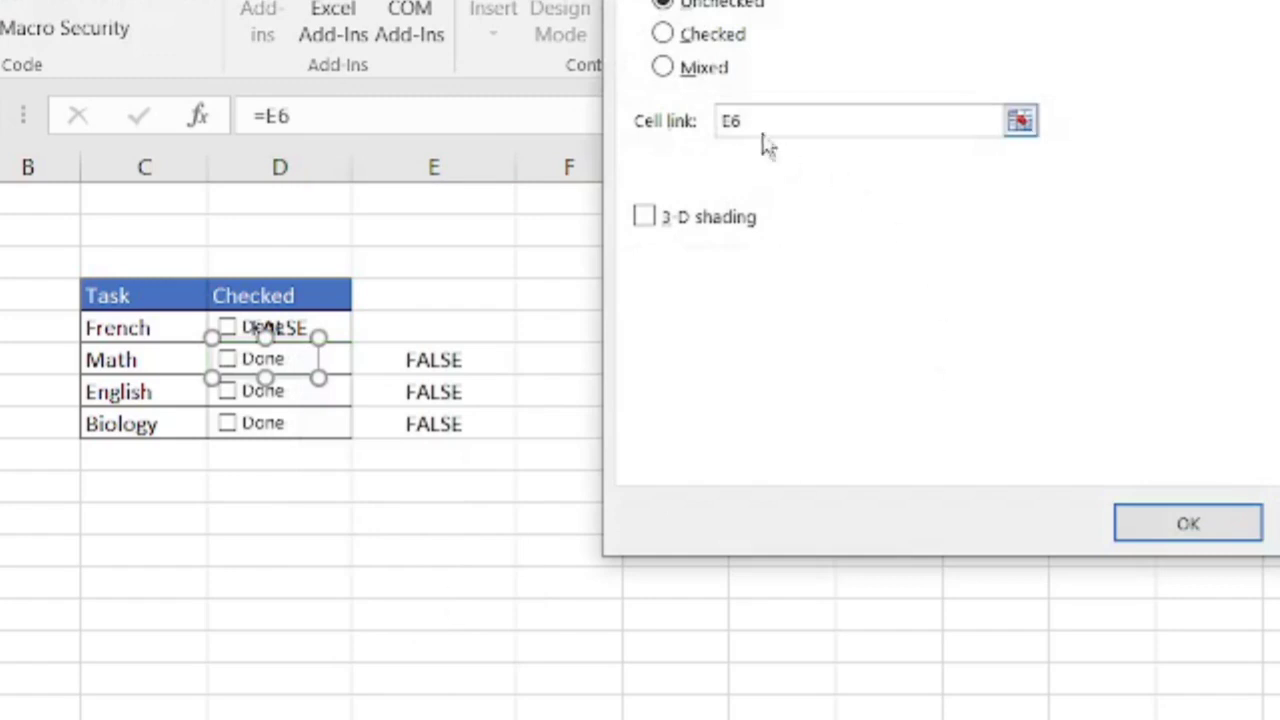
pyautogui.click(728, 128)
pyautogui.press('Delete')
pyautogui.write('D')
pyautogui.click(1186, 528)
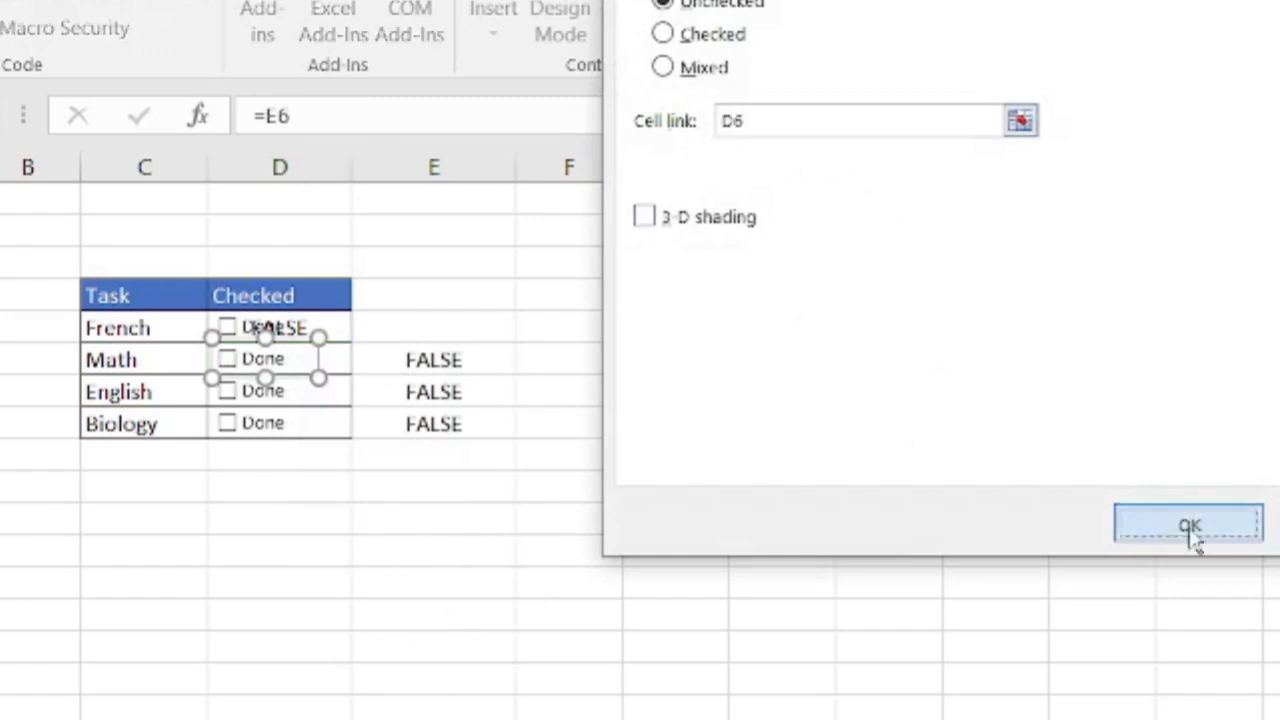
# Change the English check box's cell link to D7.
pyautogui.rightClick(282, 400)
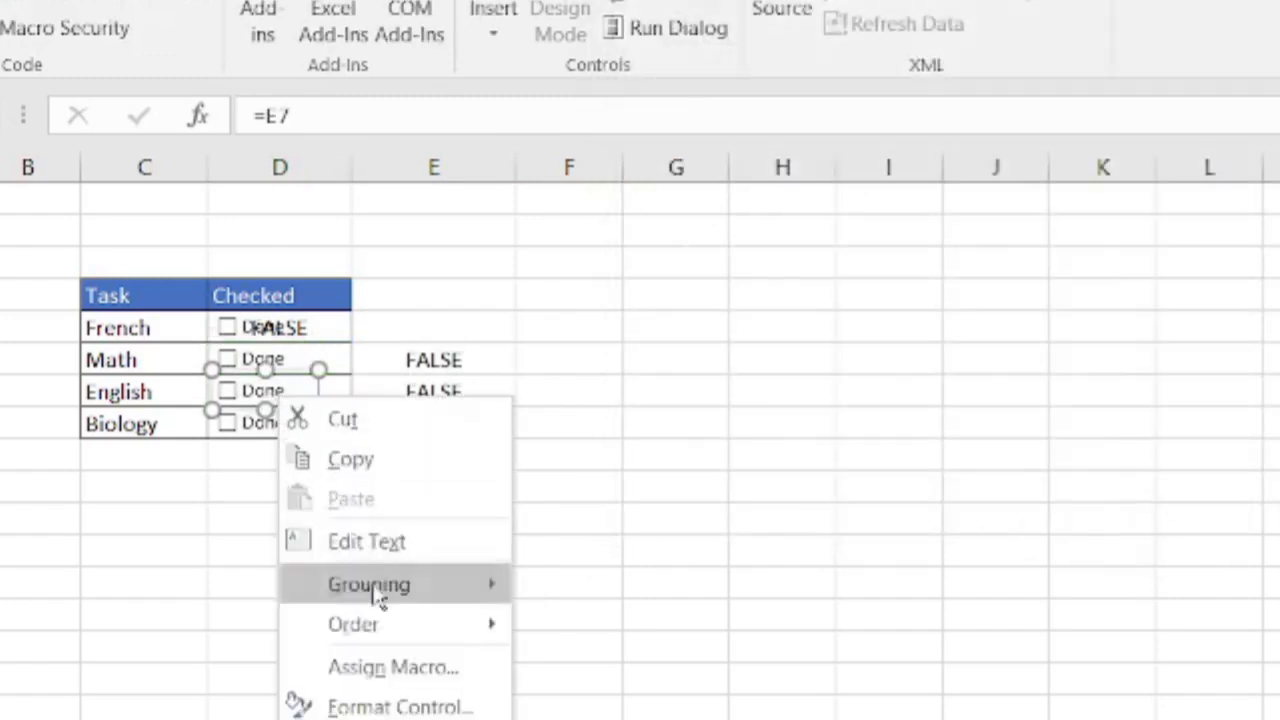
pyautogui.click(395, 705)
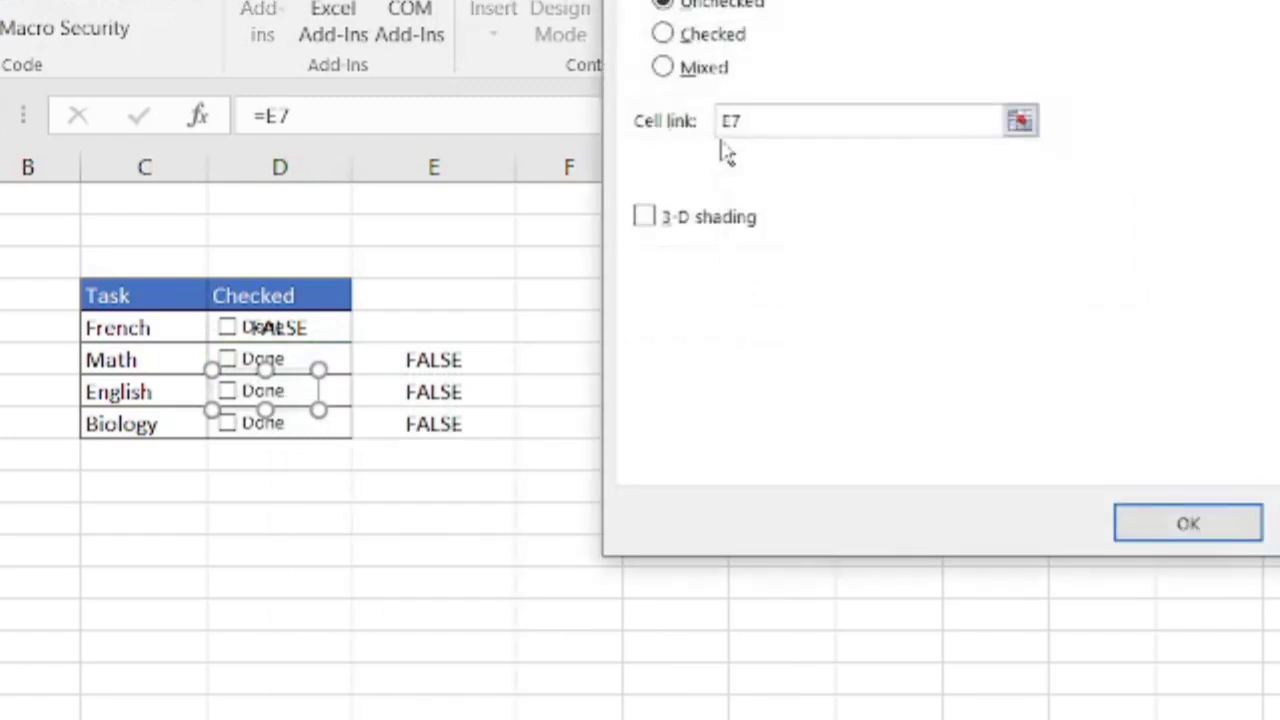
pyautogui.press('Delete')
pyautogui.write('D')
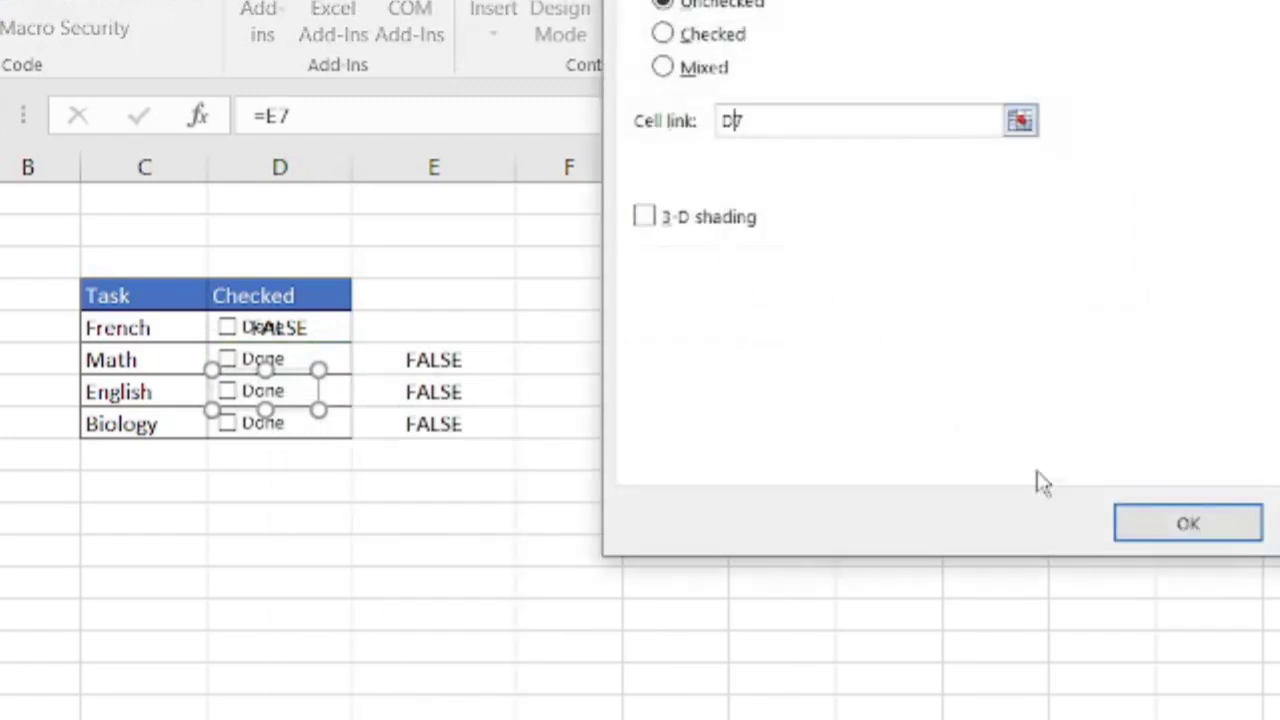
pyautogui.click(1171, 532)
# Change the Biology check box's cell link to D8.
pyautogui.rightClick(245, 425)
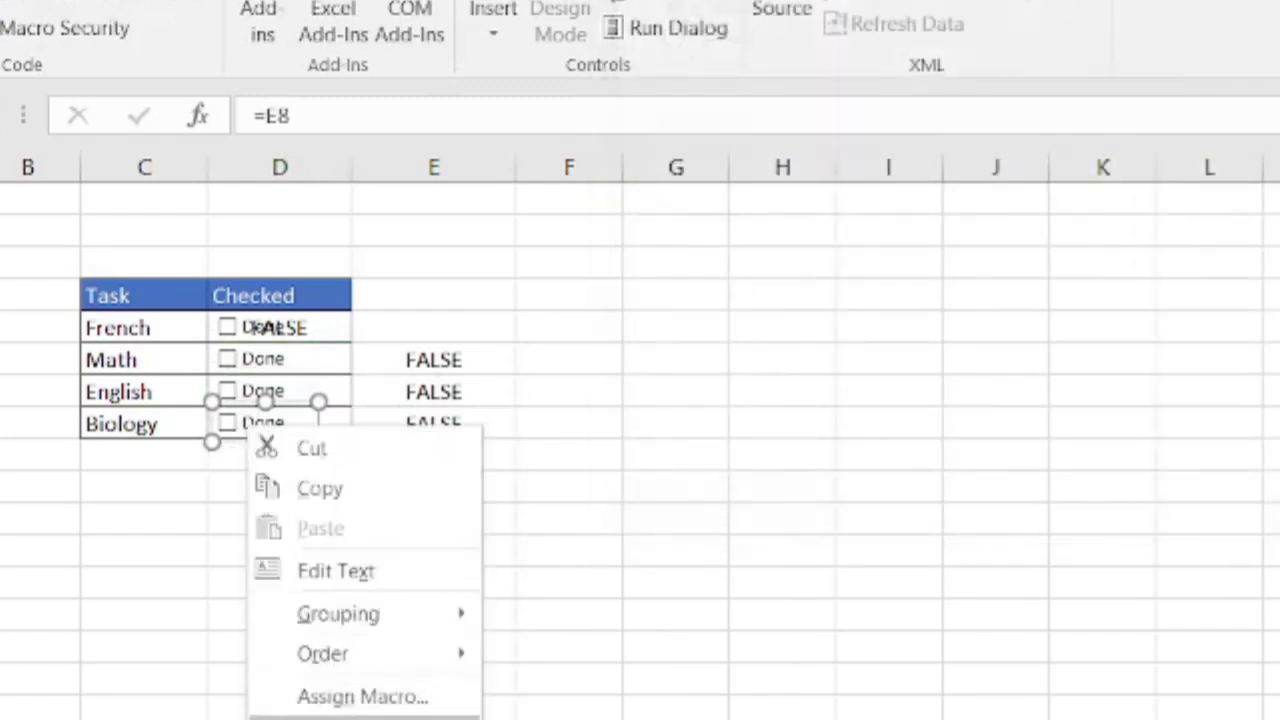
pyautogui.click(395, 716)
pyautogui.click(729, 120)
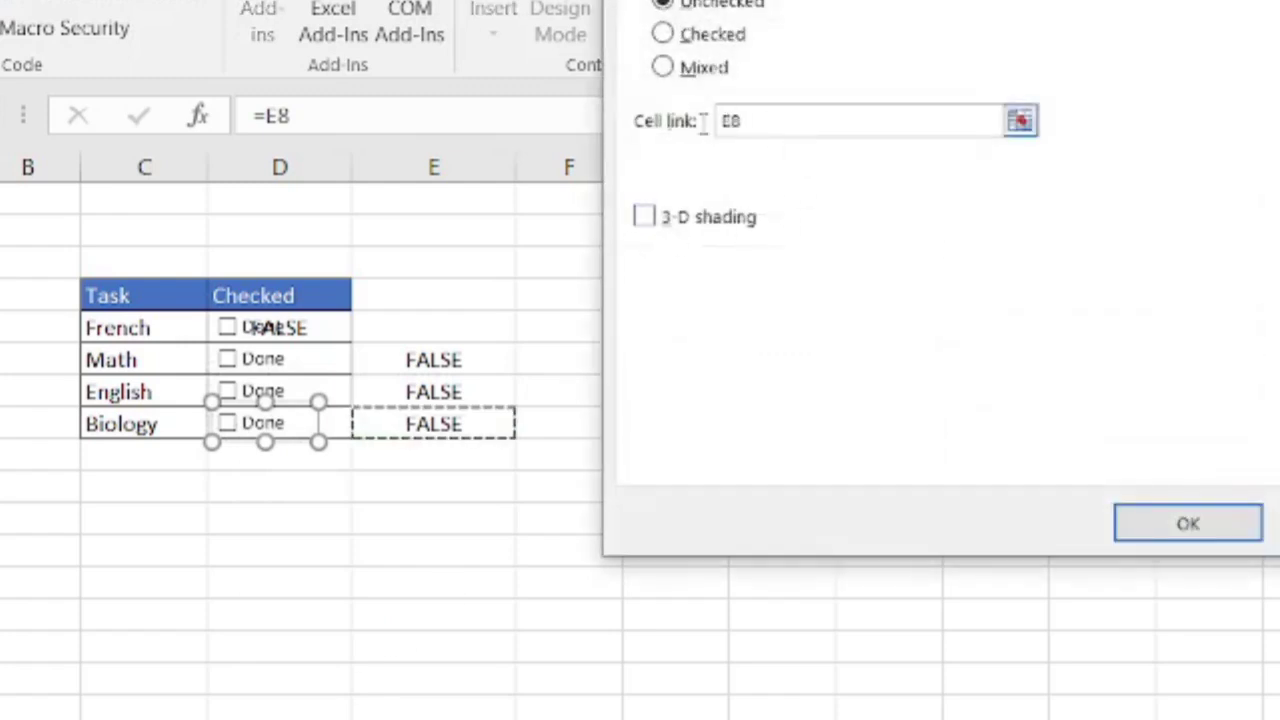
pyautogui.press('Delete')
pyautogui.write('D')
pyautogui.click(1188, 525)
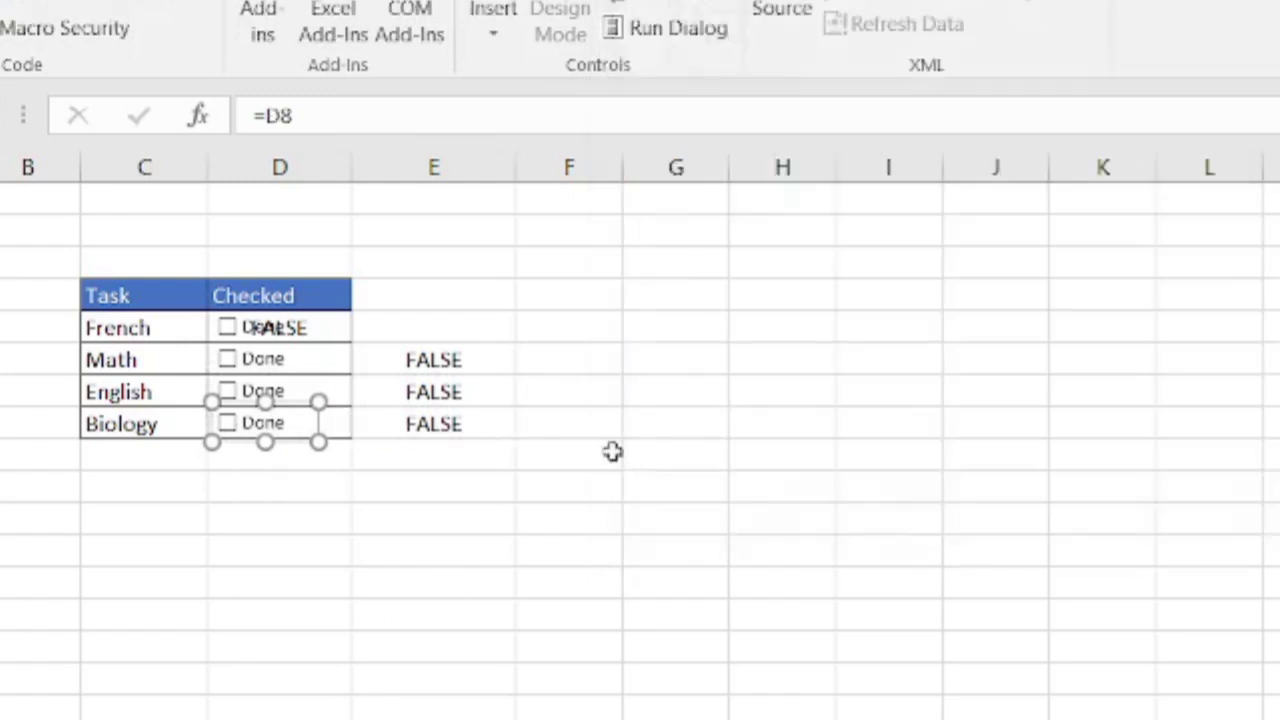
# Delete the leftover link values beside the Math, English and Biology rows in column E.
pyautogui.click(605, 428)
pyautogui.moveTo(497, 306); pyautogui.dragTo(469, 449)
pyautogui.press('Delete')
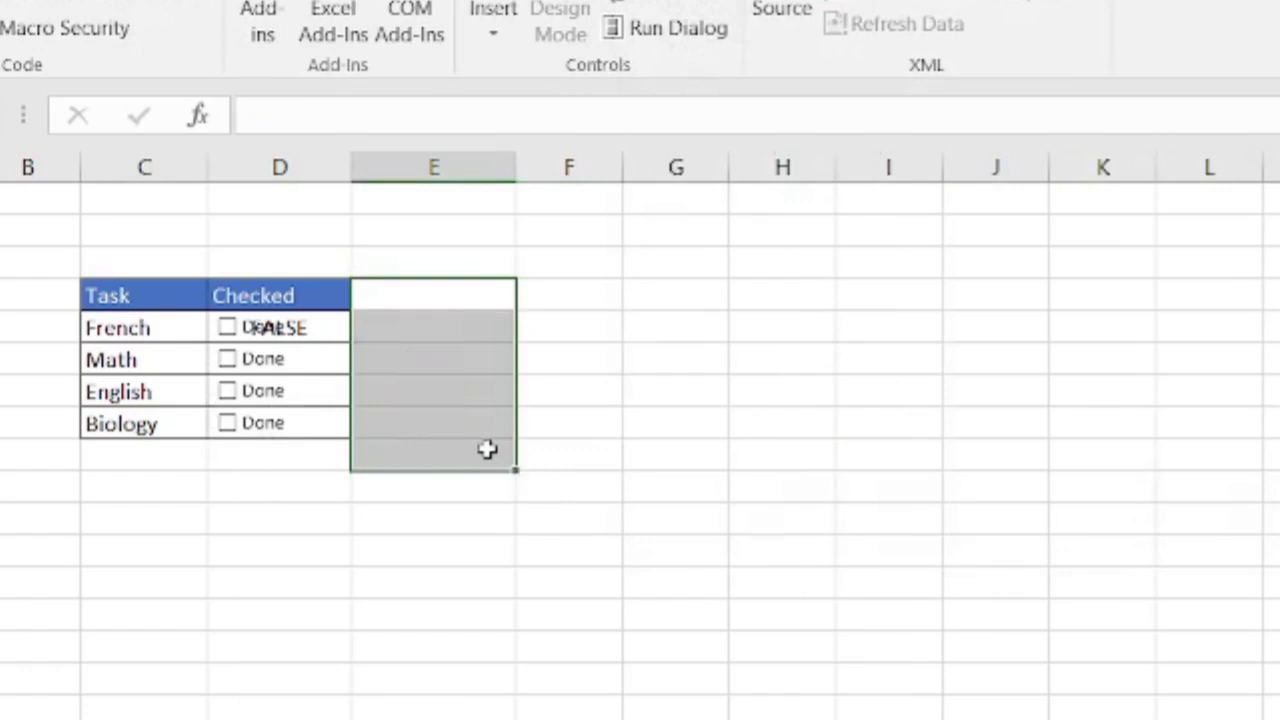
# Tick the Math, English and Biology check boxes to test their links to column D.
pyautogui.click(227, 359)
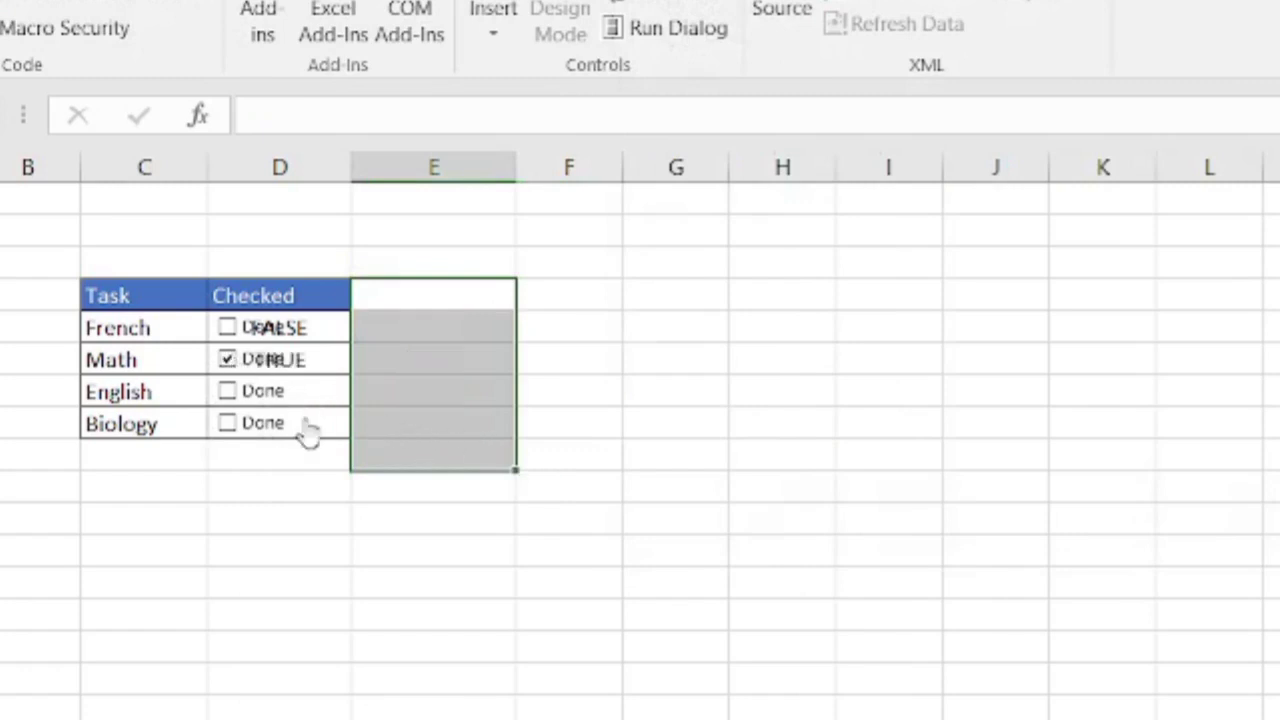
pyautogui.click(227, 391)
pyautogui.click(227, 423)
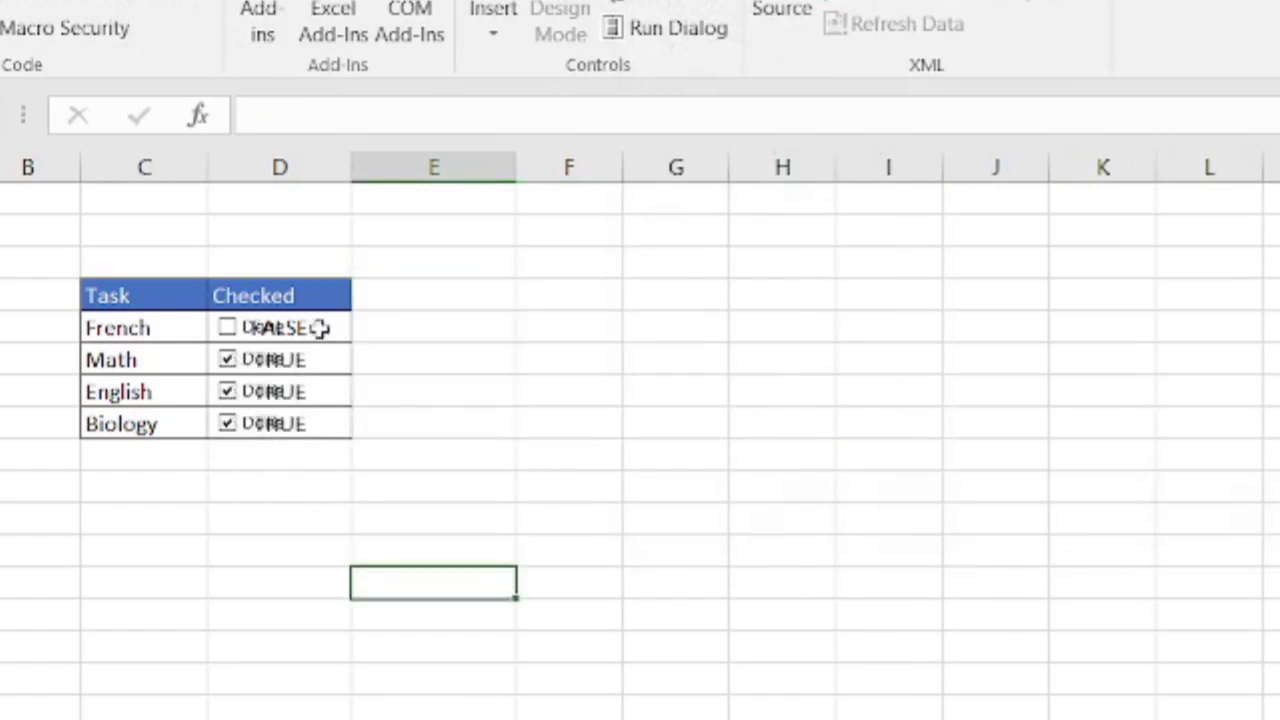
# Set the font color of cells D5:D8 to white to hide the linked values behind the check boxes.
pyautogui.click(385, 338)
pyautogui.moveTo(335, 332); pyautogui.dragTo(334, 429)
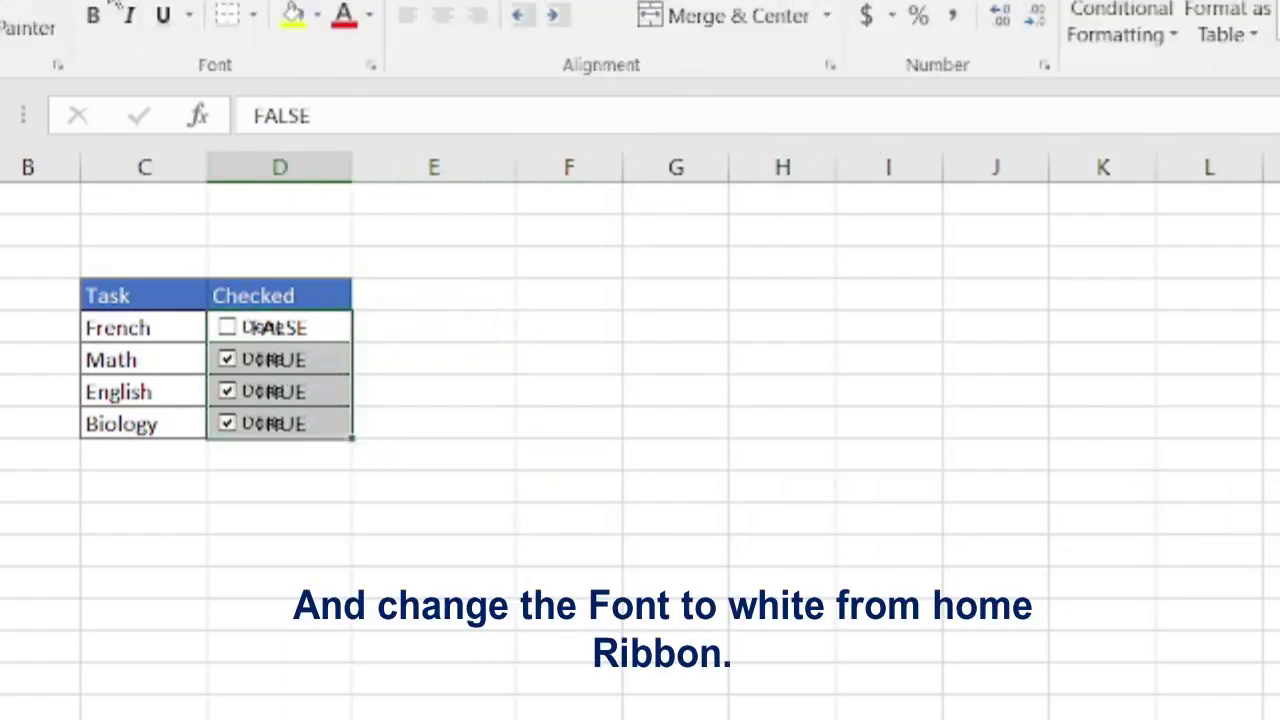
pyautogui.click(369, 15)
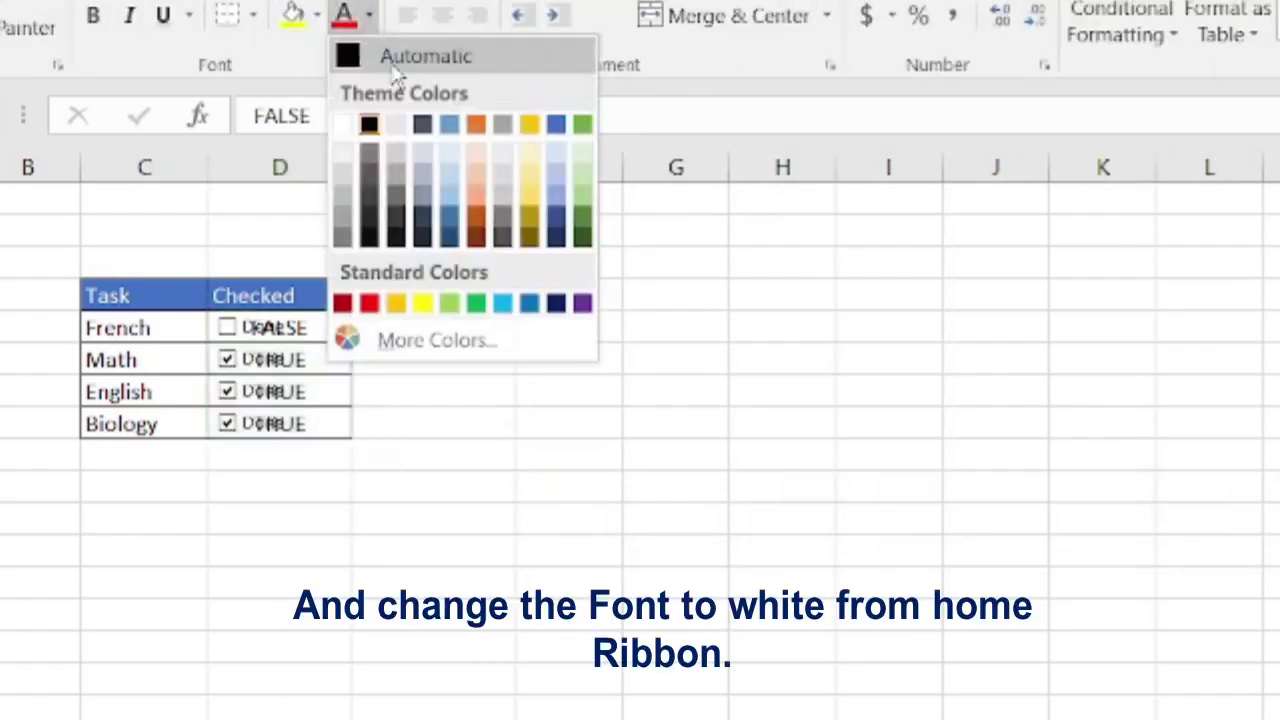
pyautogui.click(344, 123)
pyautogui.click(443, 432)
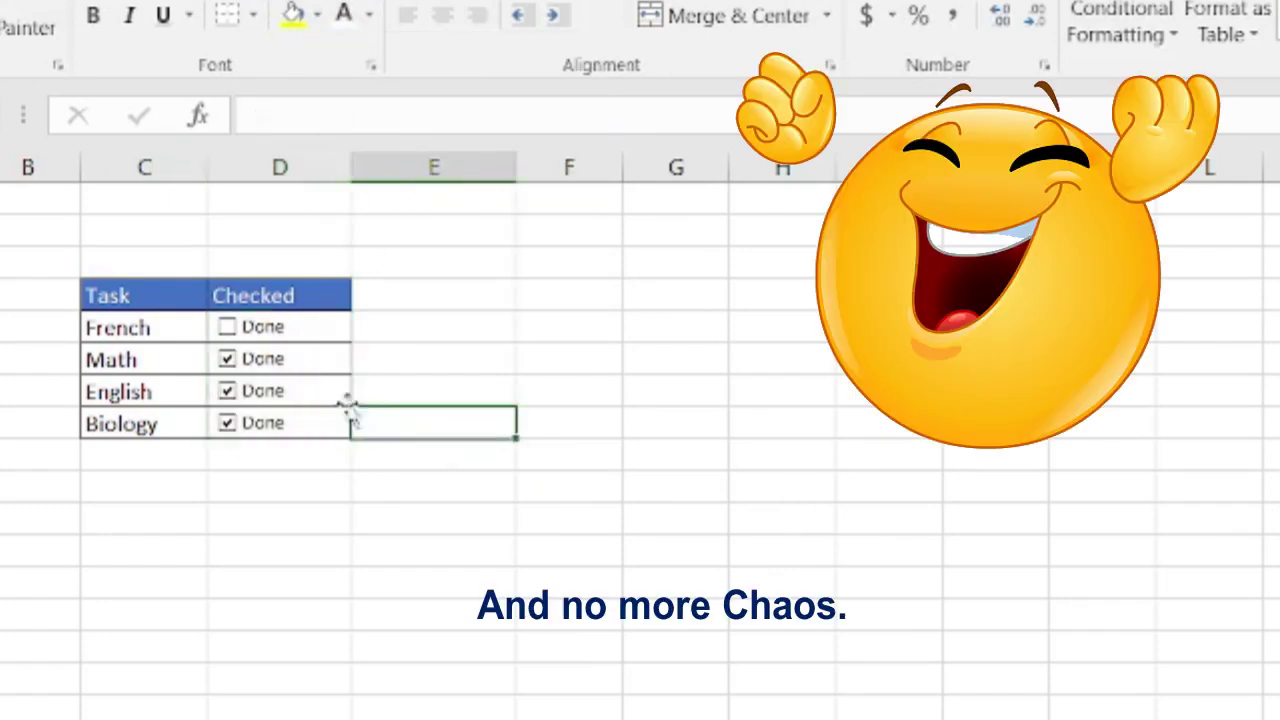
# Toggle the check boxes to test them with the hidden values, leaving all four tasks cleared.
pyautogui.click(227, 327)
pyautogui.click(227, 359)
pyautogui.click(227, 391)
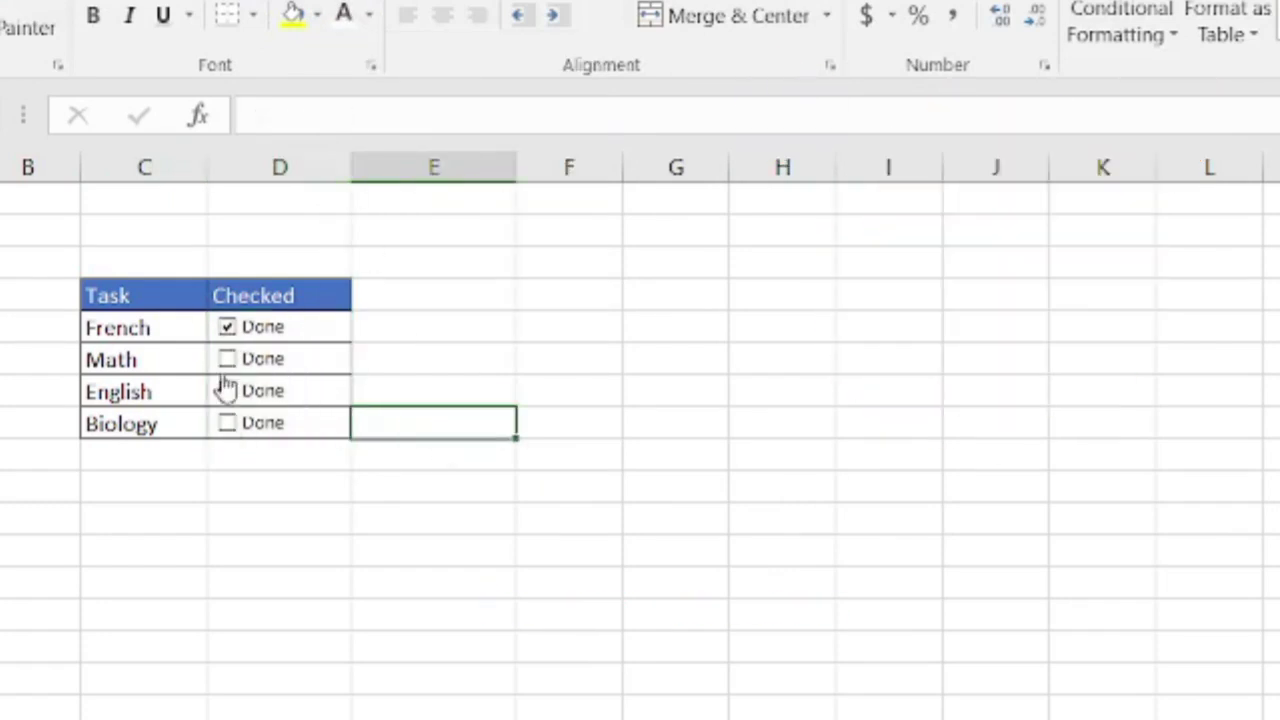
pyautogui.click(227, 329)
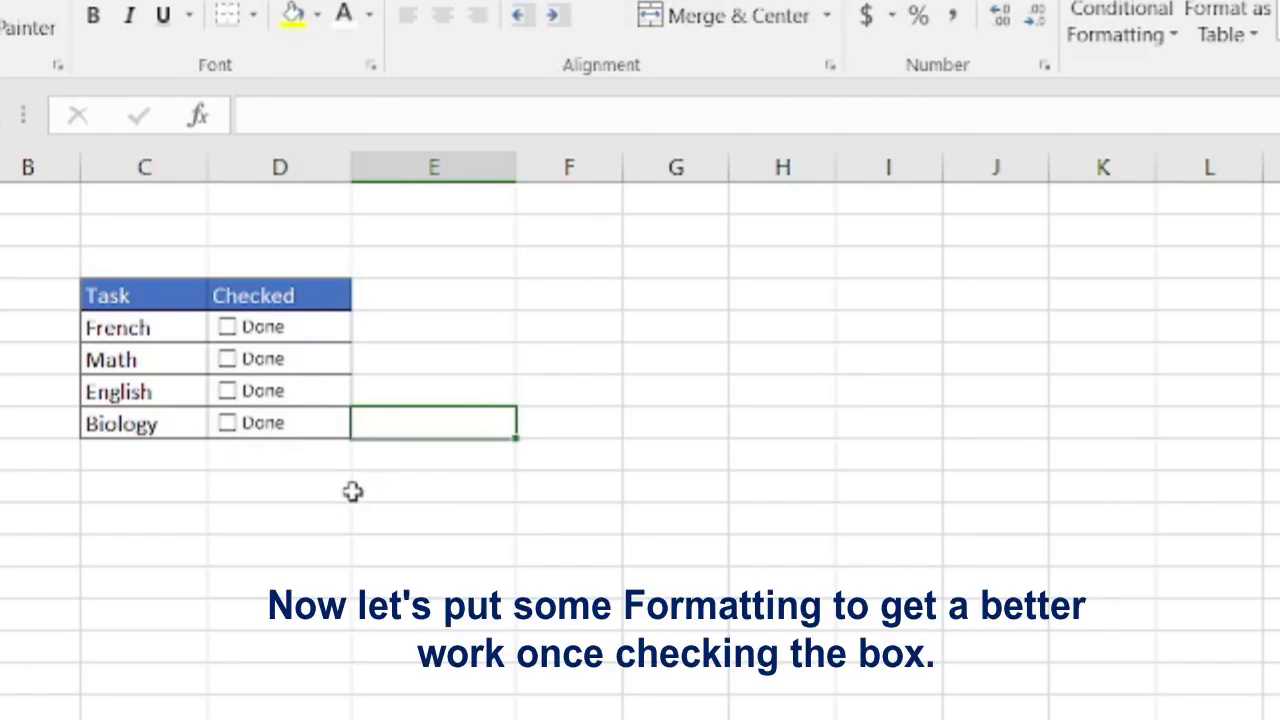
# Start a formula-based conditional formatting rule for the task names in C5:C8, using the formula =$D5.
pyautogui.click(165, 329)
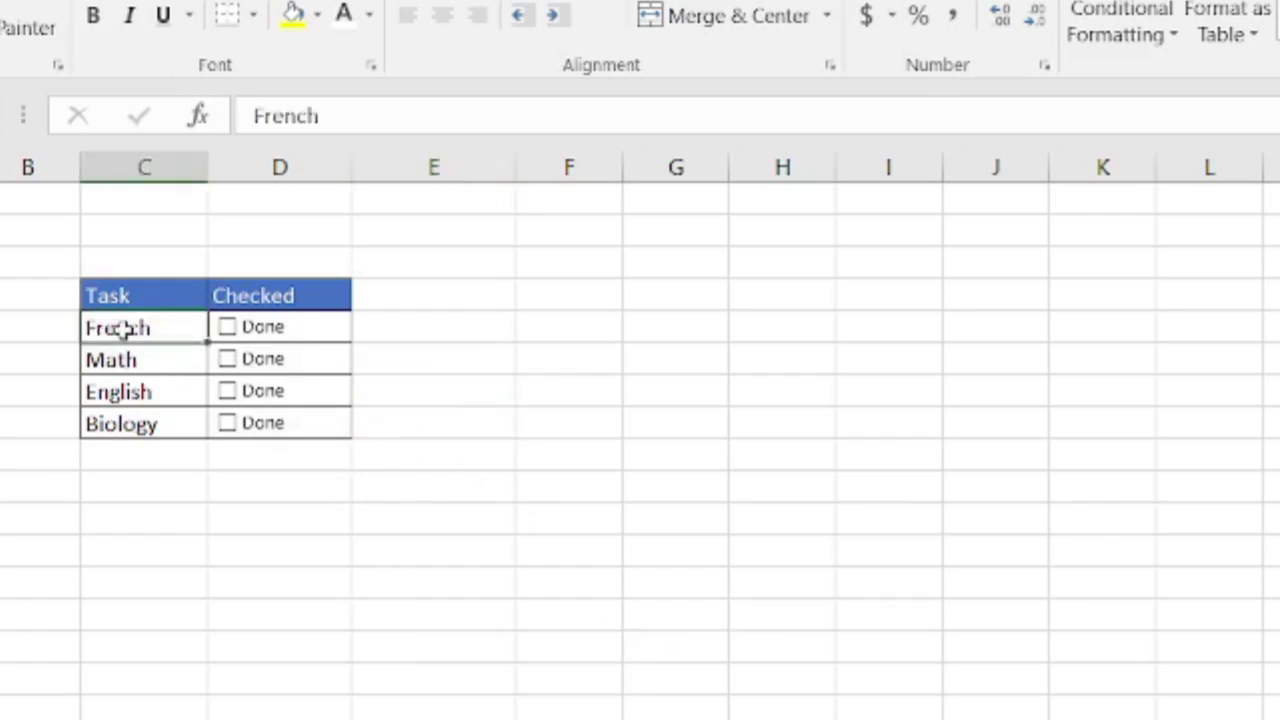
pyautogui.moveTo(137, 331); pyautogui.dragTo(120, 420)
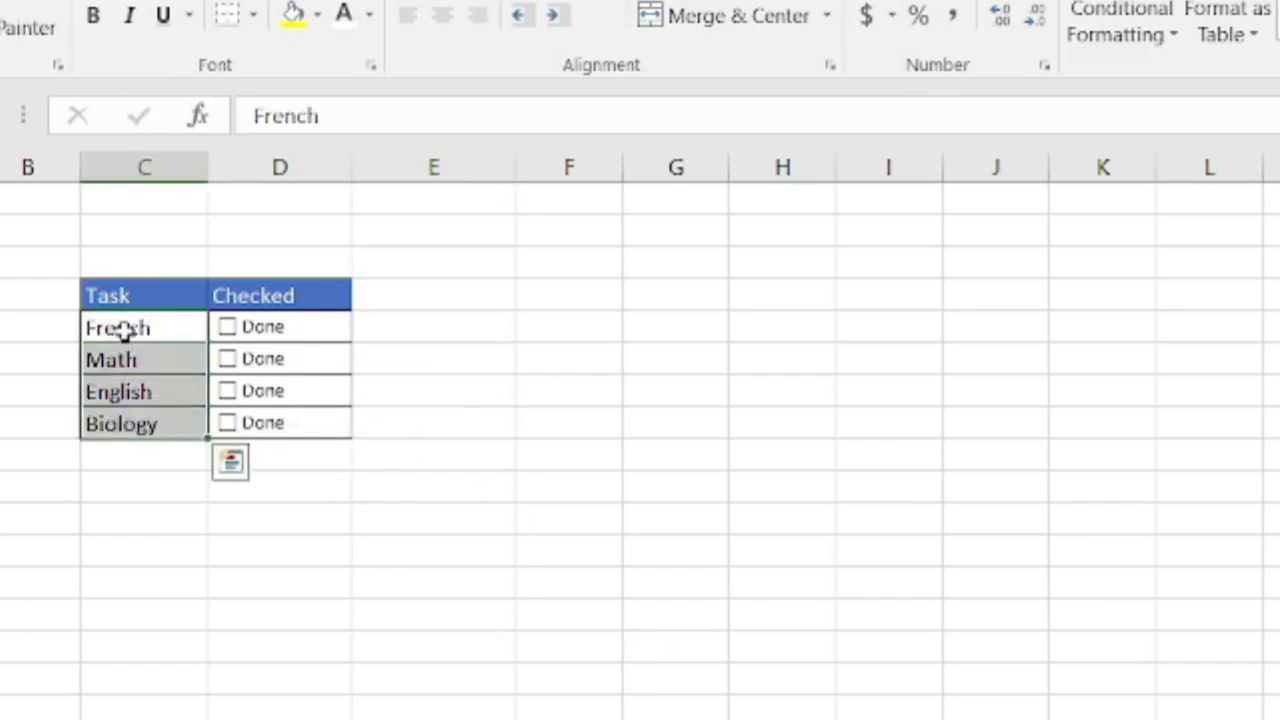
pyautogui.click(1132, 32)
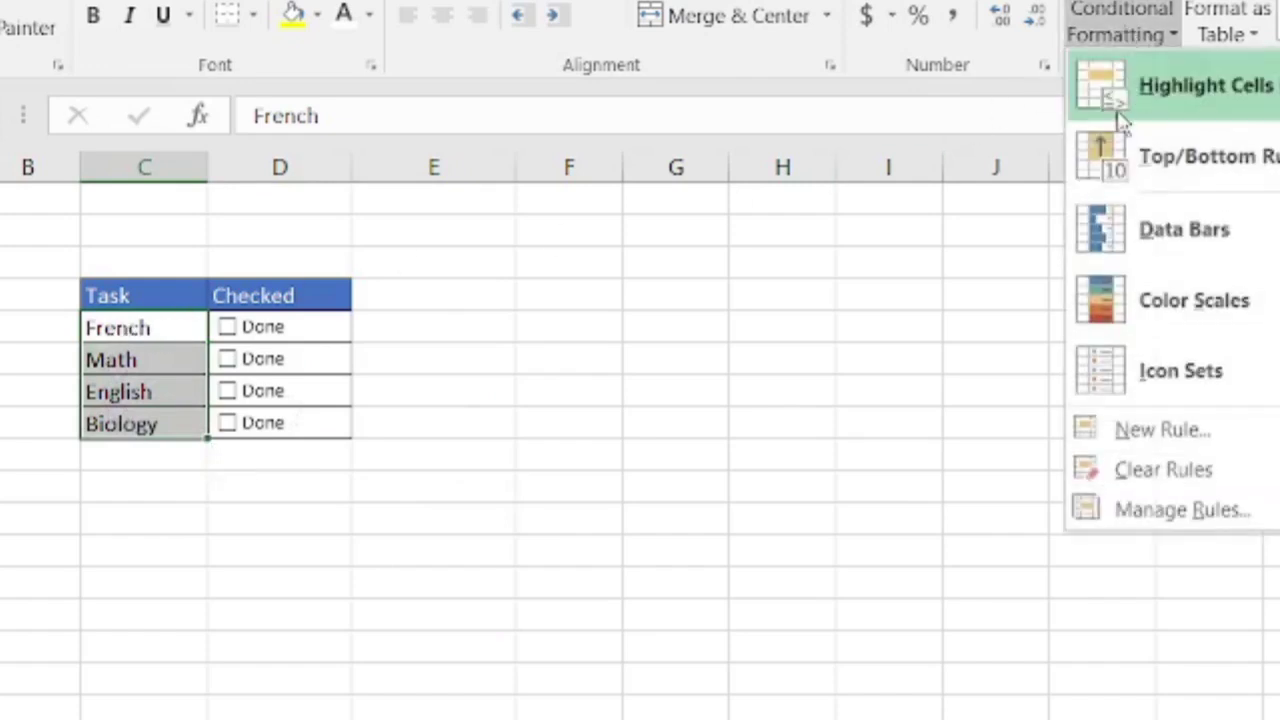
pyautogui.click(1165, 430)
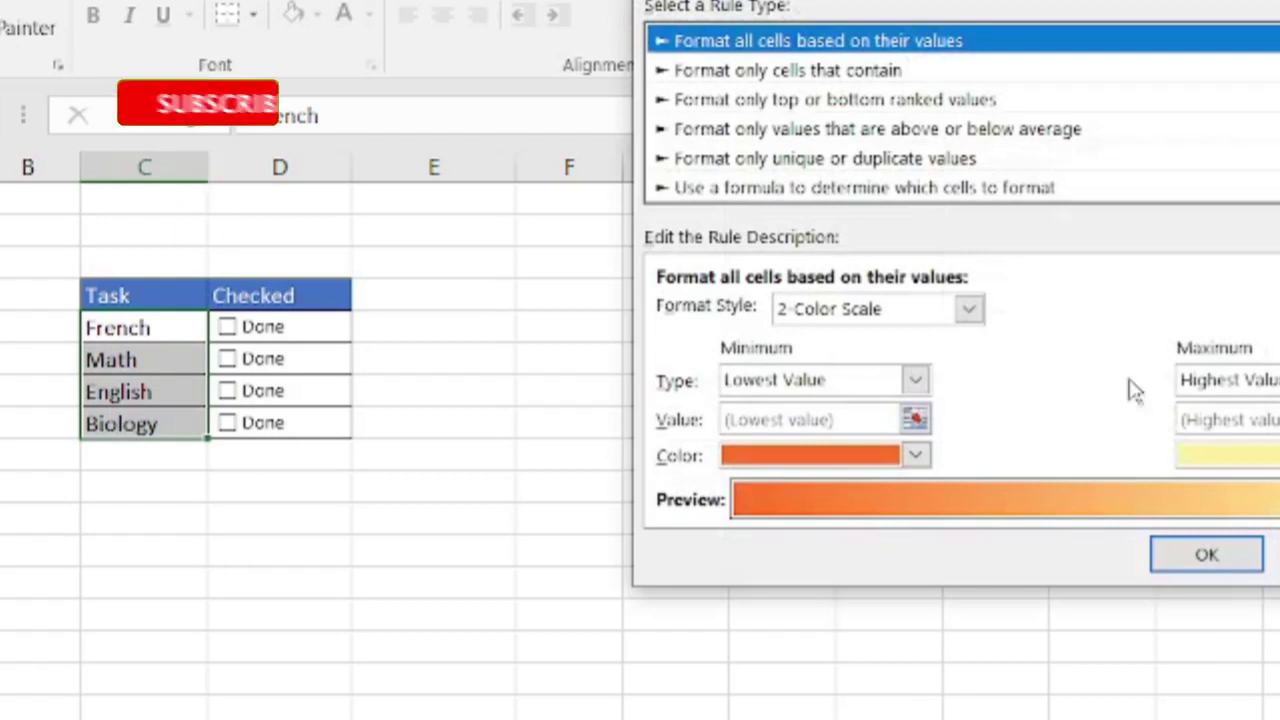
pyautogui.click(1028, 187)
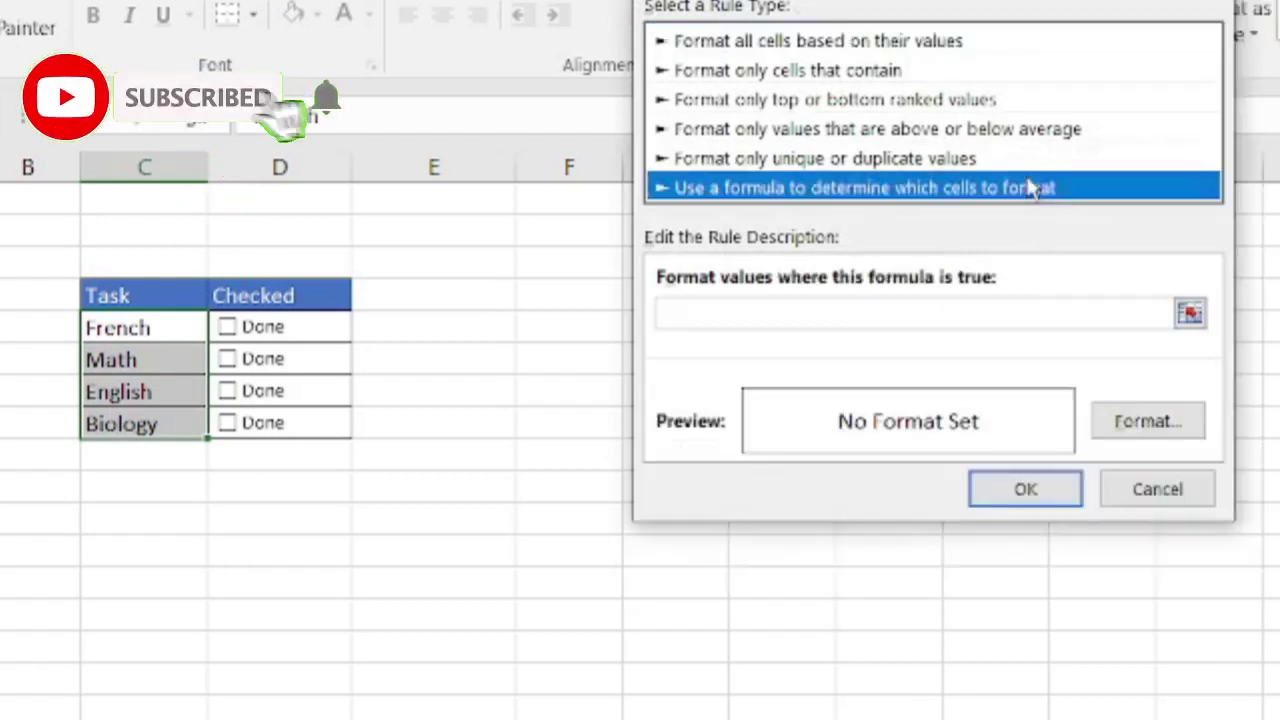
pyautogui.click(968, 316)
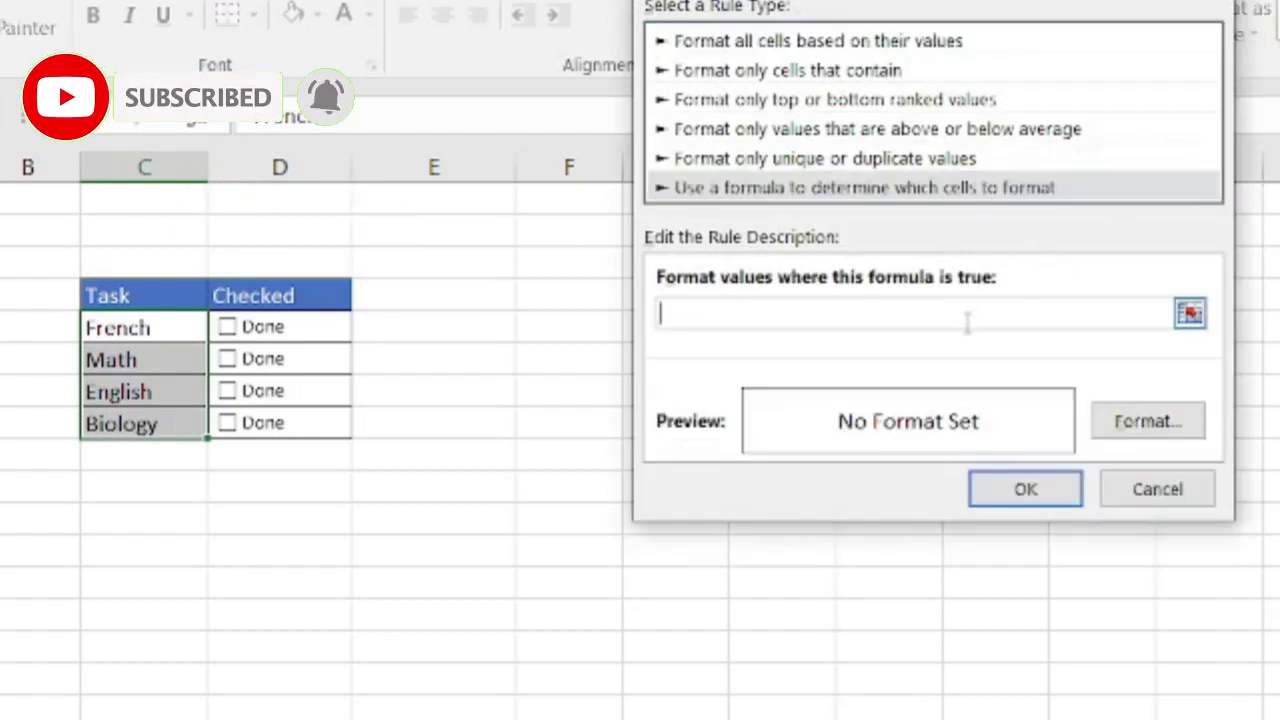
pyautogui.write('=$')
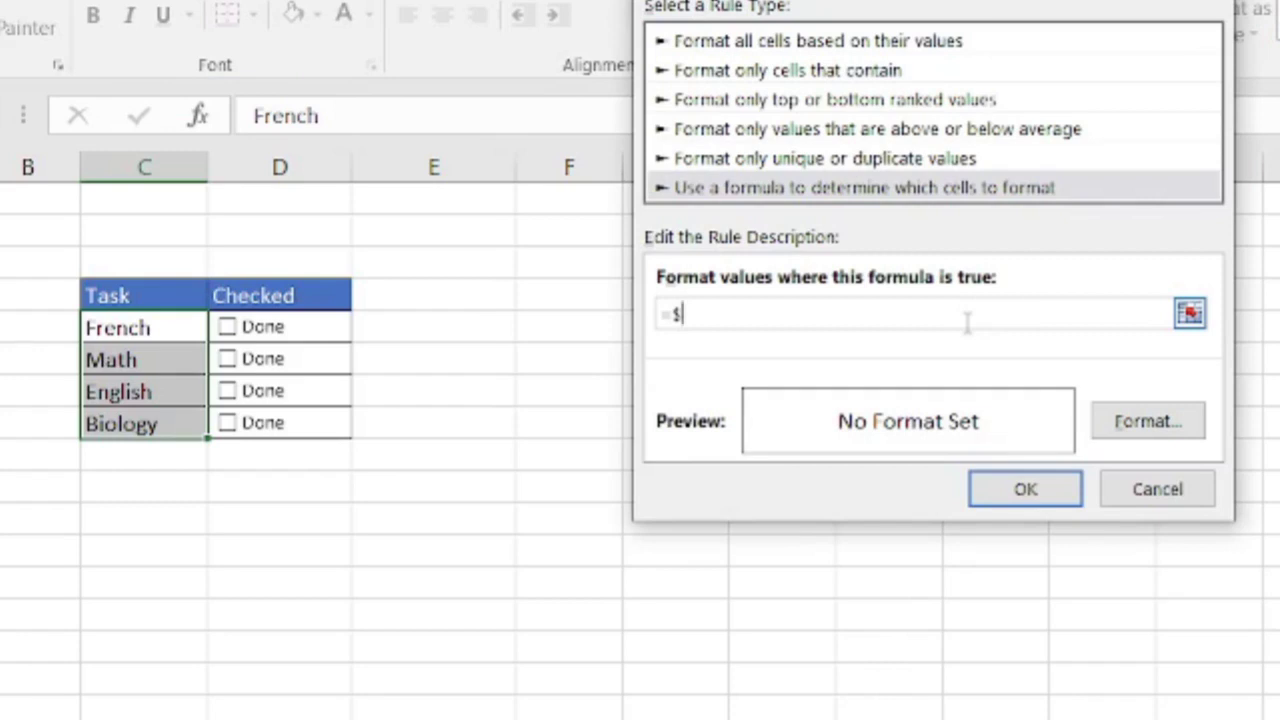
pyautogui.write('D5')
# Format the rule's matching tasks with strikethrough and a dark gray font color, and apply the rule.
pyautogui.click(1186, 420)
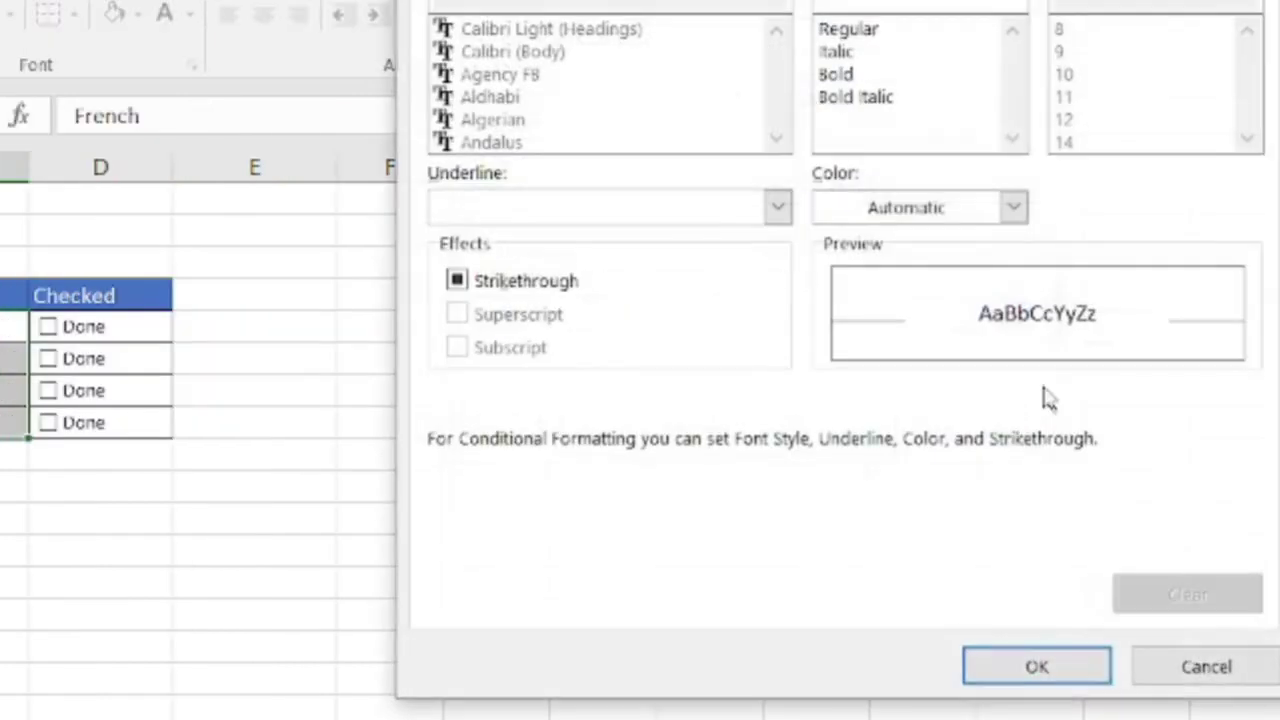
pyautogui.click(458, 283)
pyautogui.click(1013, 208)
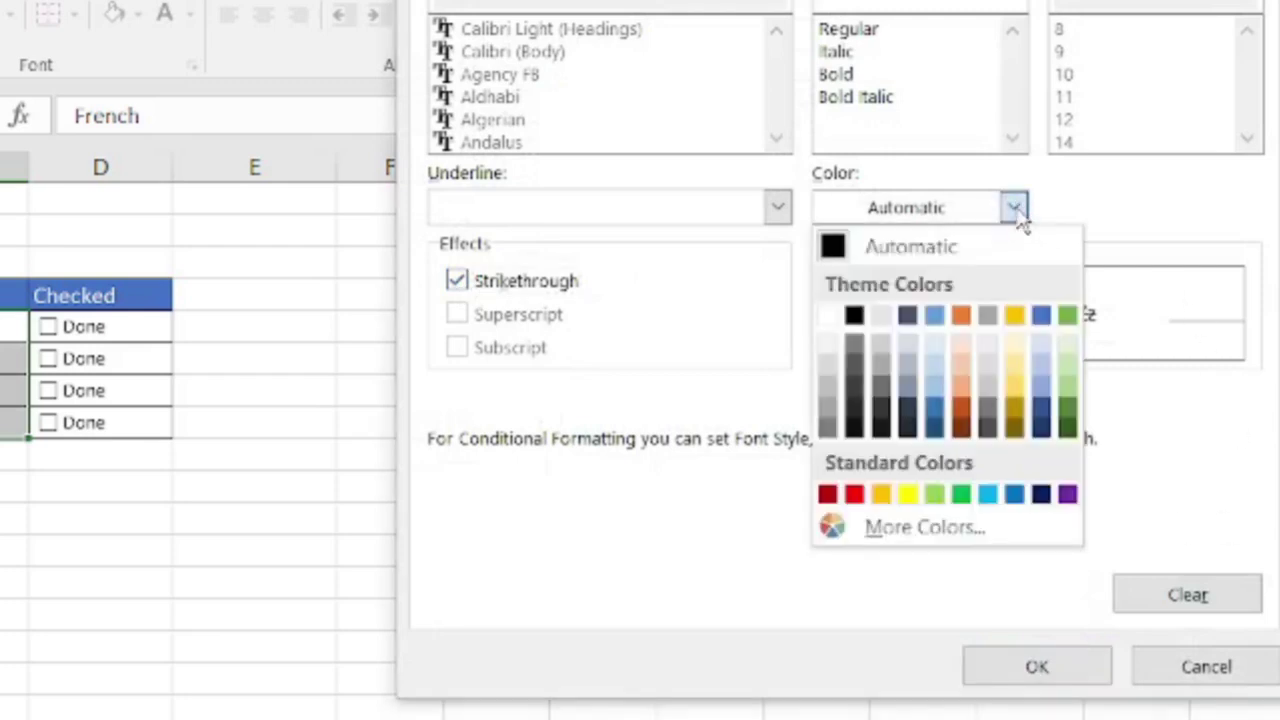
pyautogui.click(826, 430)
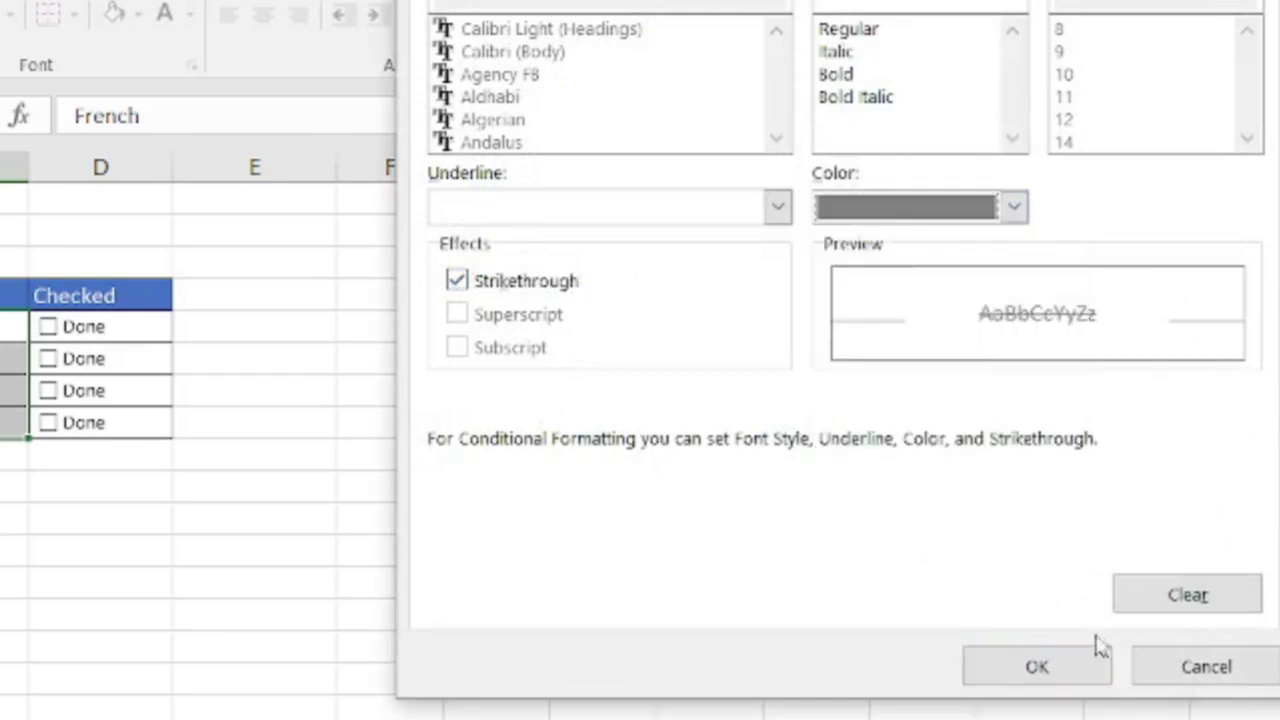
pyautogui.click(1088, 670)
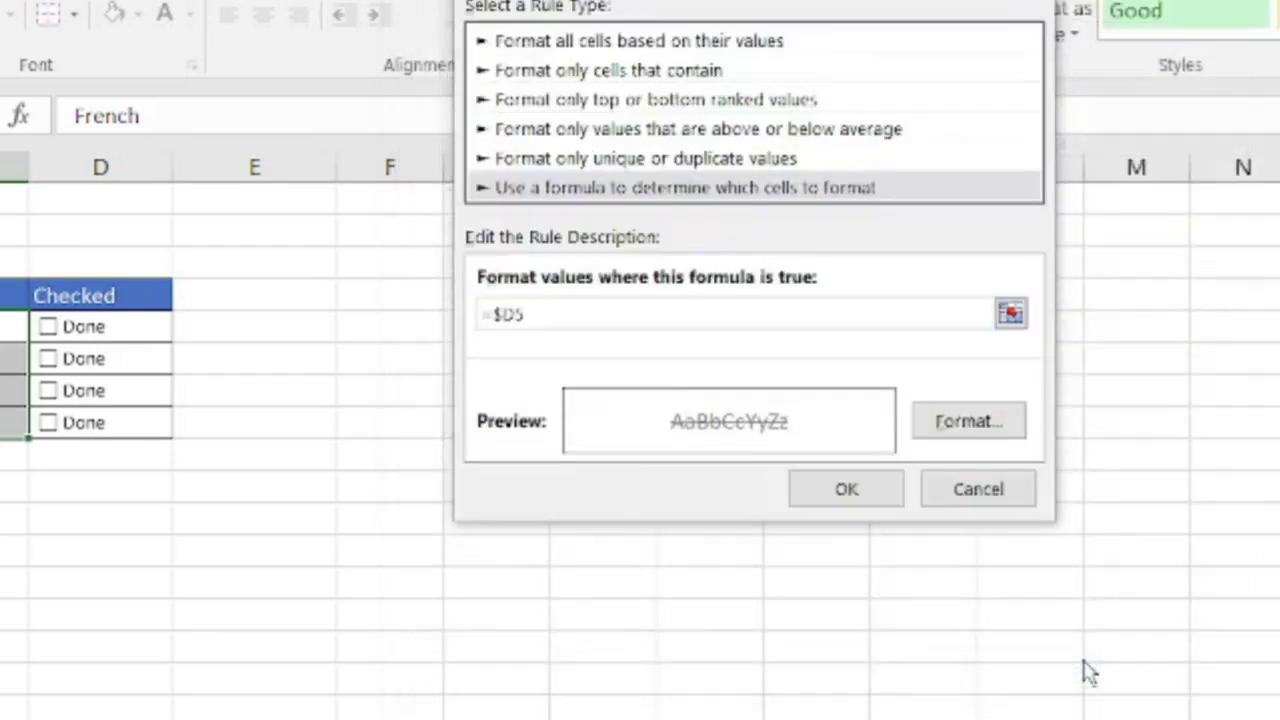
pyautogui.click(852, 489)
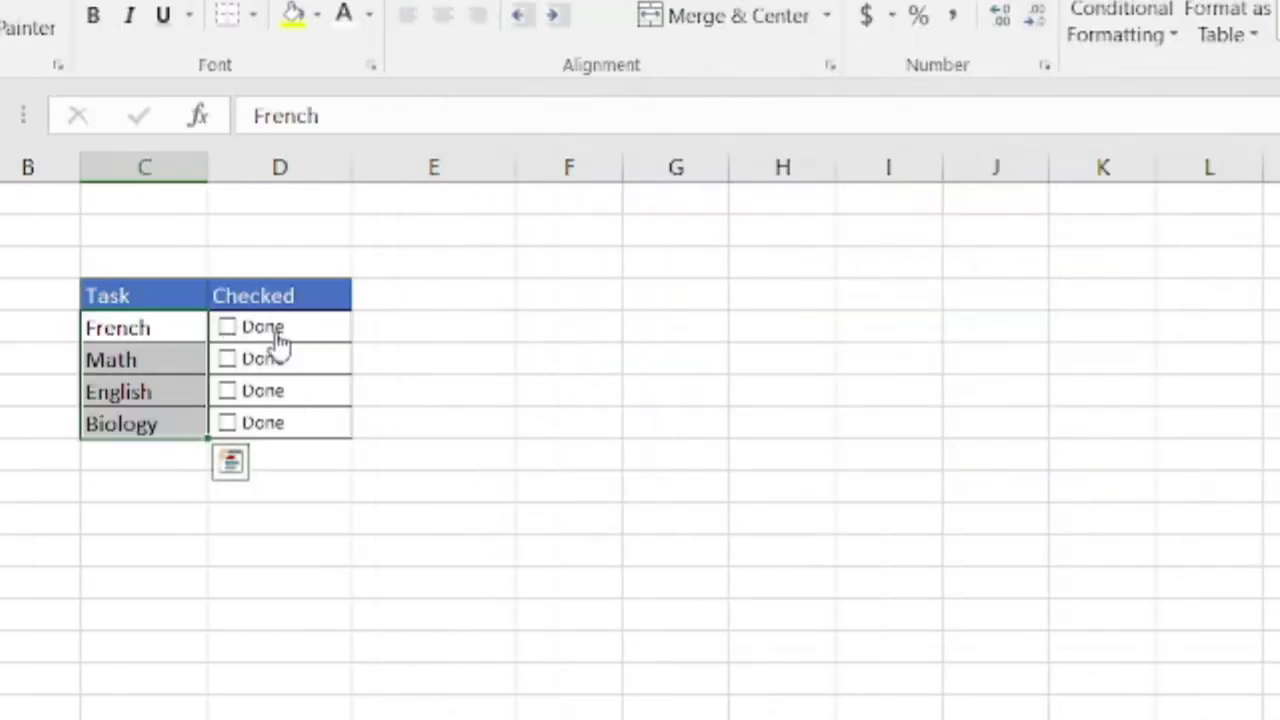
# Toggle the check boxes to test the task formatting, leaving French, English and Biology ticked and Math cleared.
pyautogui.click(182, 338)
pyautogui.click(232, 329)
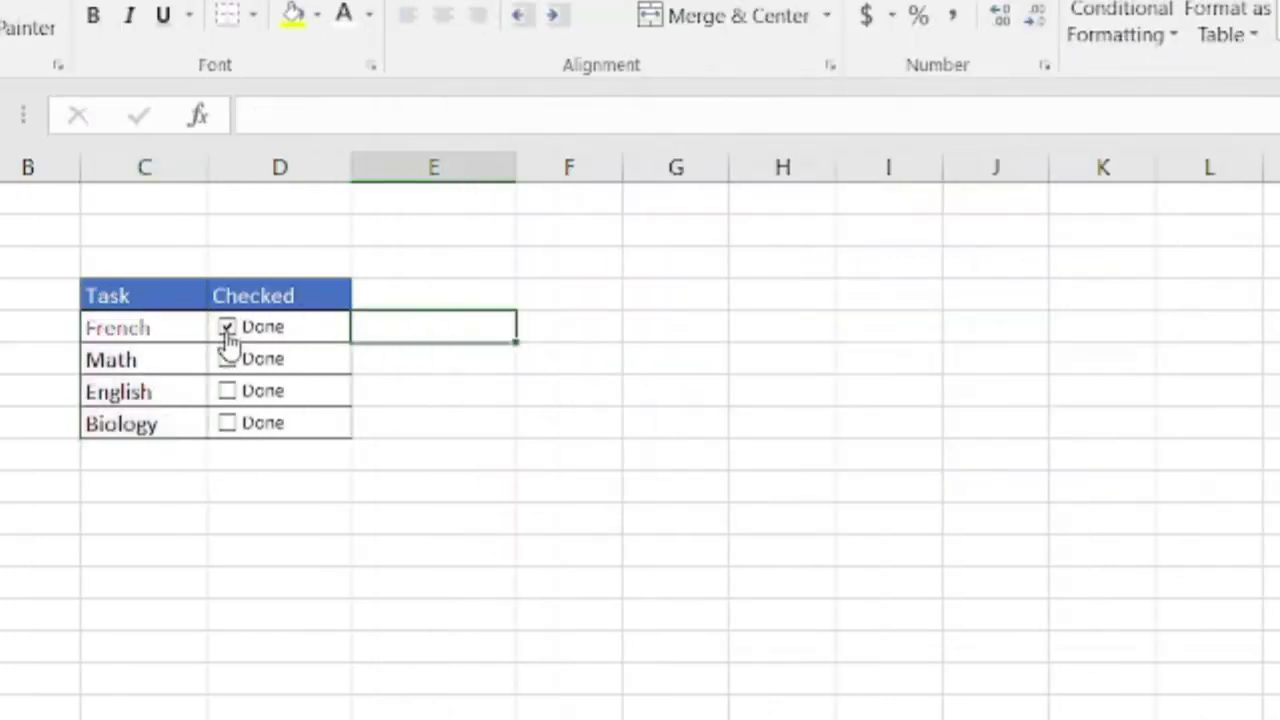
pyautogui.click(228, 361)
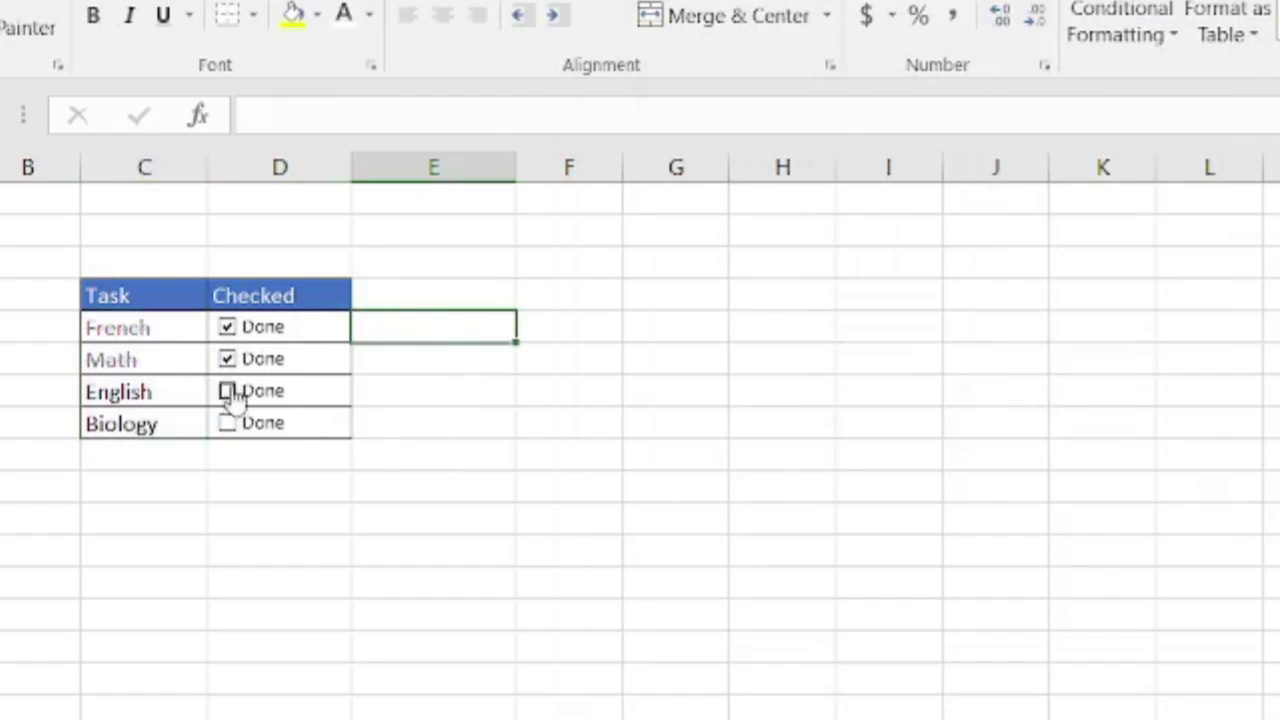
pyautogui.click(228, 392)
pyautogui.click(228, 360)
pyautogui.click(229, 425)
pyautogui.click(294, 530)
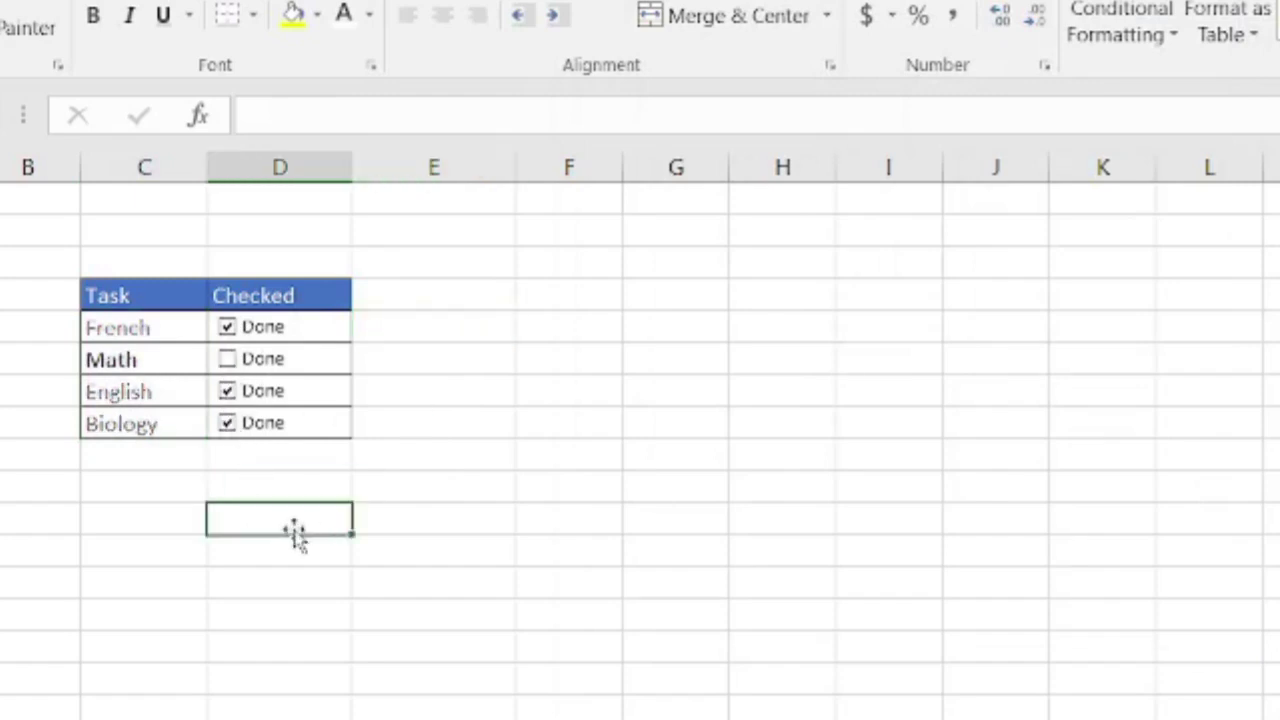